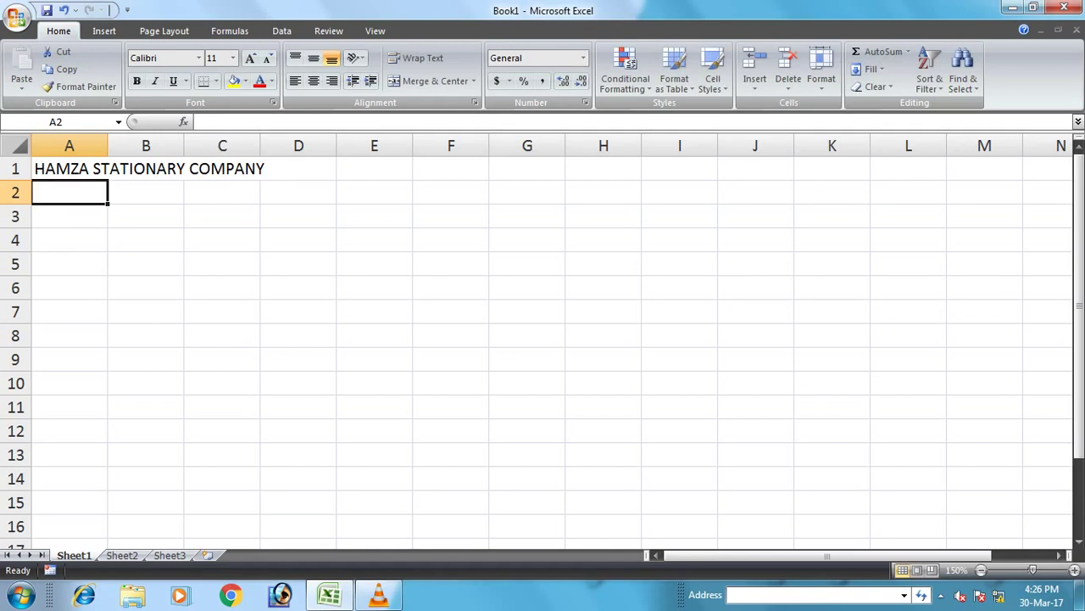
Step: Enter the heading "STOCK & SALES STATEMENT" in cell A2, below the company name
text(STCOK)
key(BackSpace)
key(BackSpace)
key(BackSpace)
key(BackSpace)
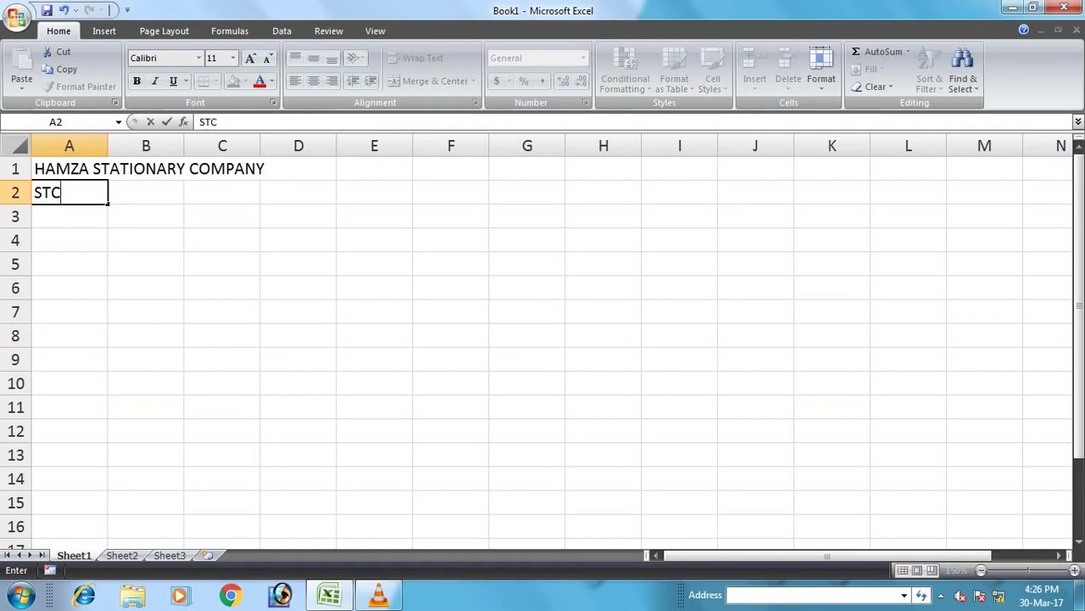
text(OCK & SALES STATEMENT)
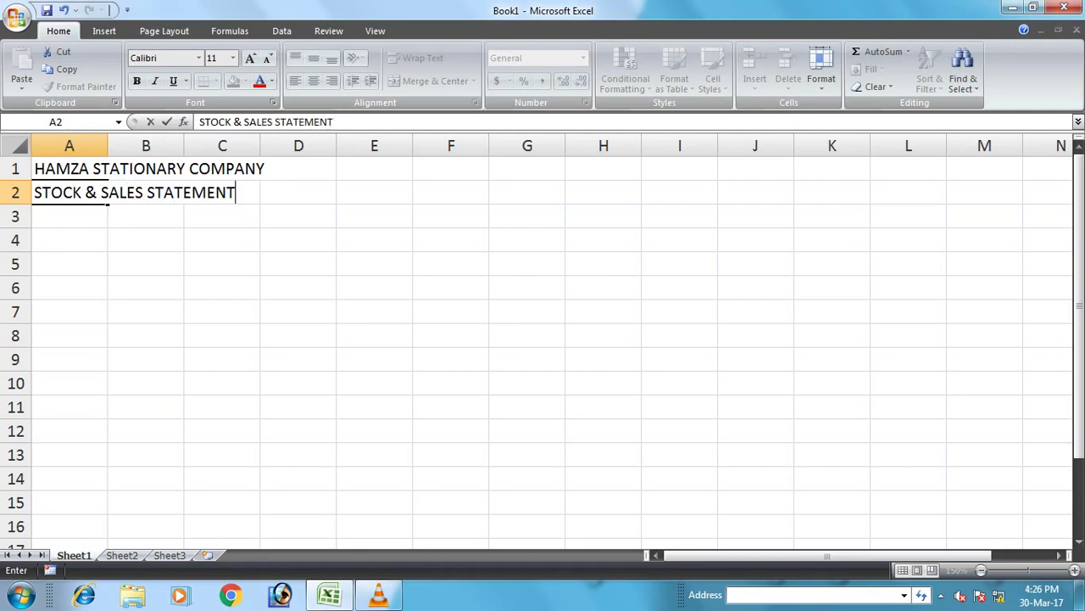
key(Return)
Step: Enter the period line "FOR THE MONTH OF MARCH 2017" in cell A3
text(FORM)
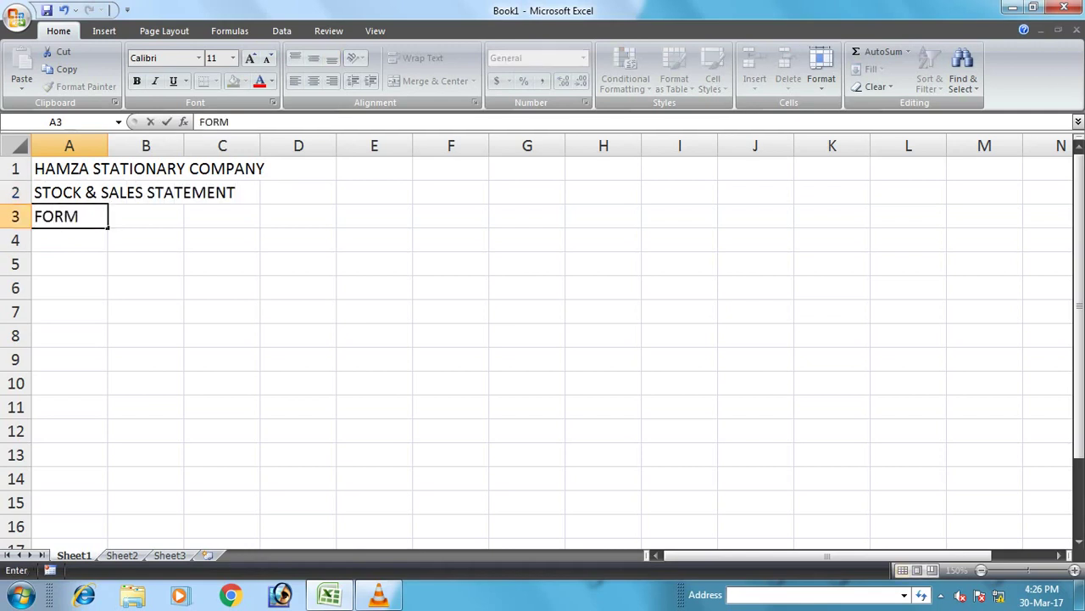
key(BackSpace)
text(THE MONTH OF )
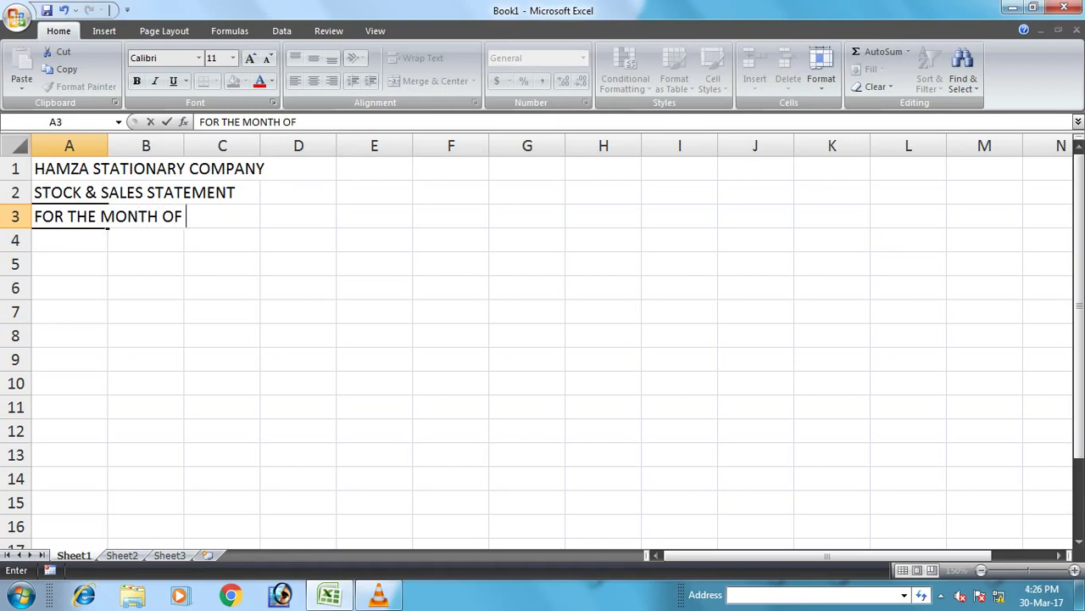
text(MARCH )
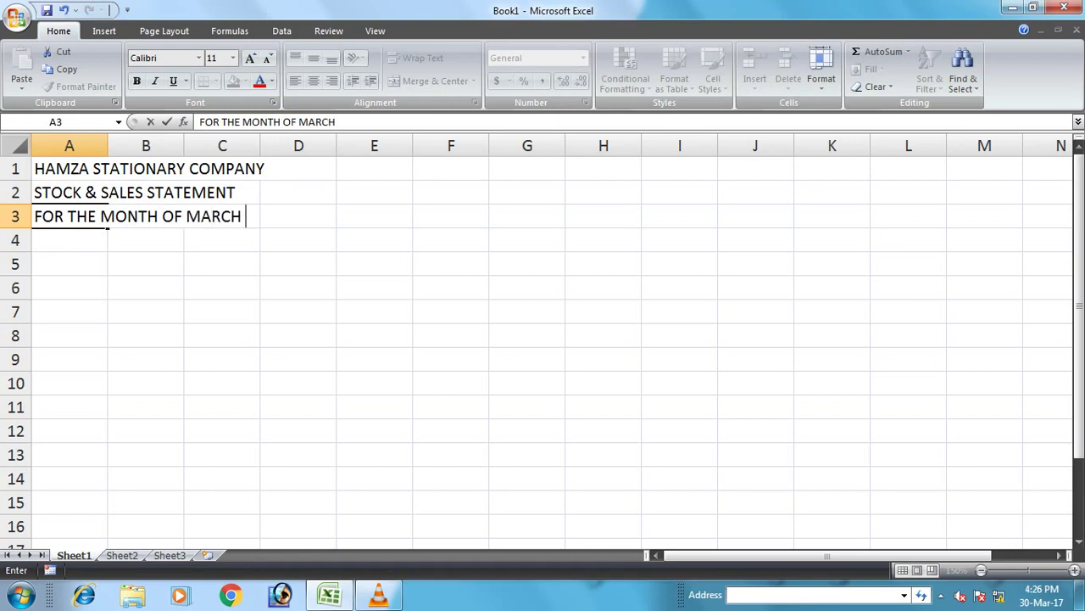
text(2017)
key(Return)
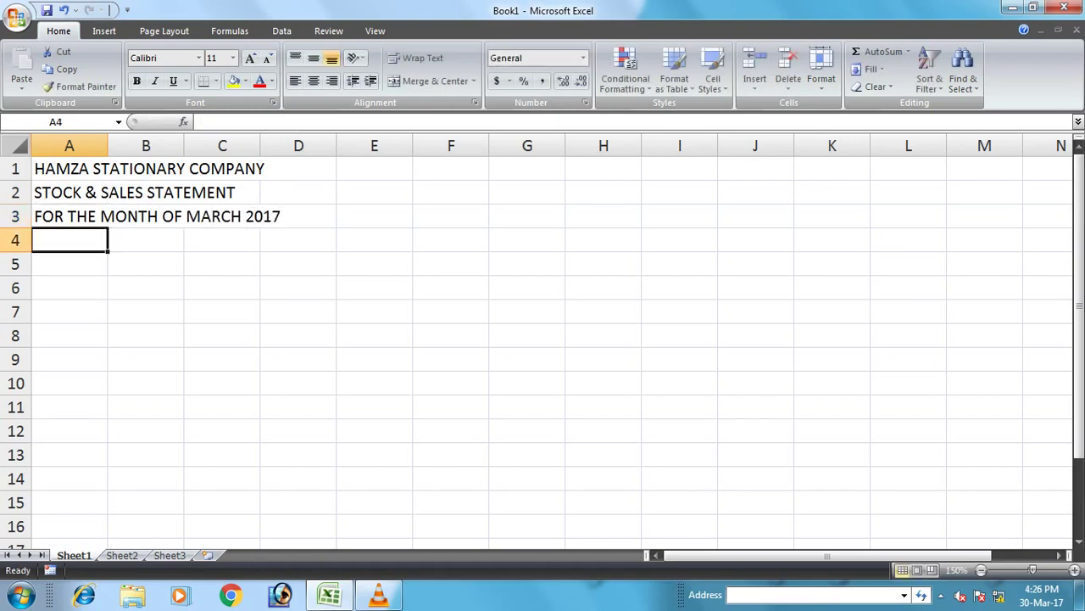
Step: Enter the column headings "S.NO." in A4 and "NAME OF PRODUCTS" in B4
text(S.NO.)
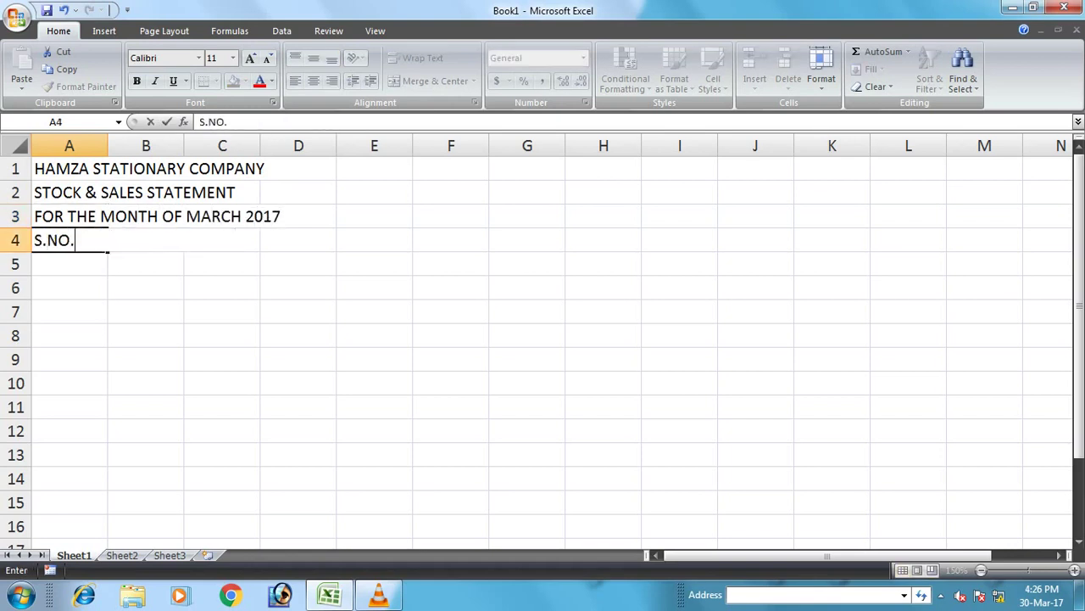
key(Tab)
text(NAME OF)
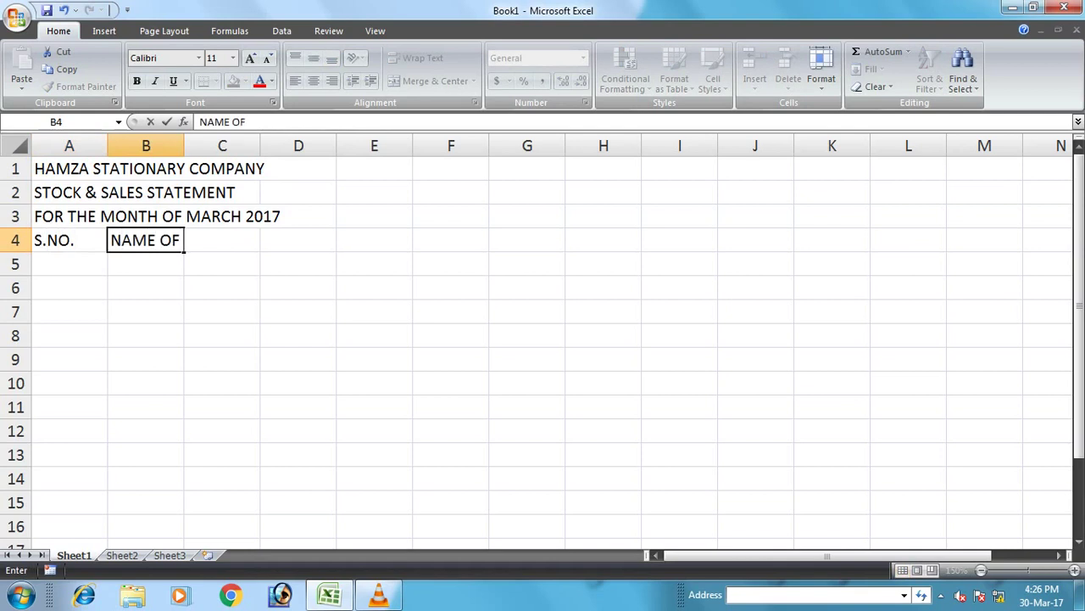
text( ITEMS)
key(BackSpace)
key(BackSpace)
key(BackSpace)
key(BackSpace)
key(BackSpace)
text(PRODUCTS)
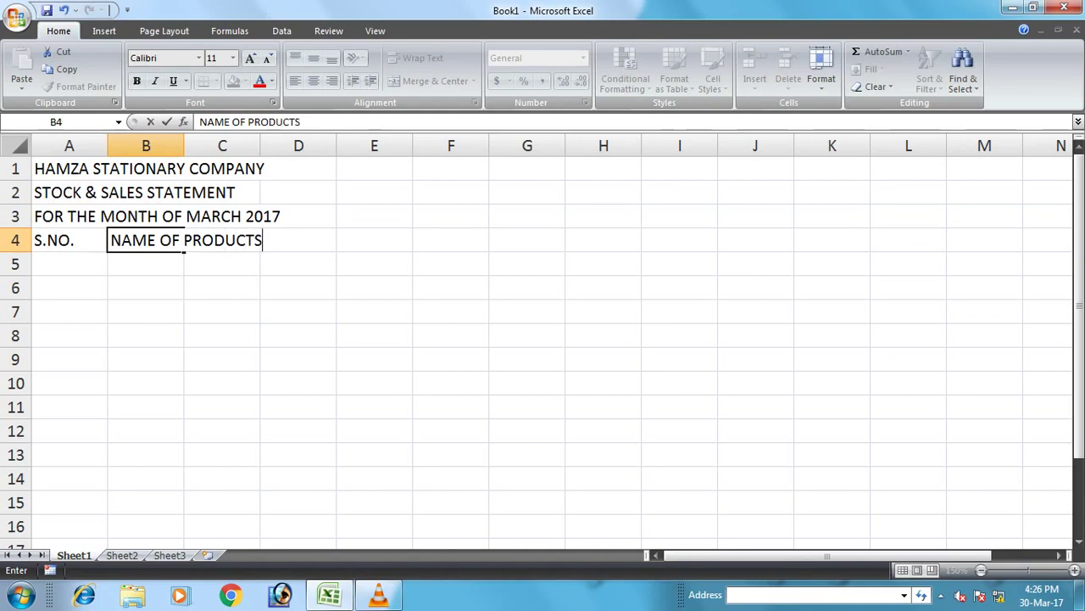
key(Tab)
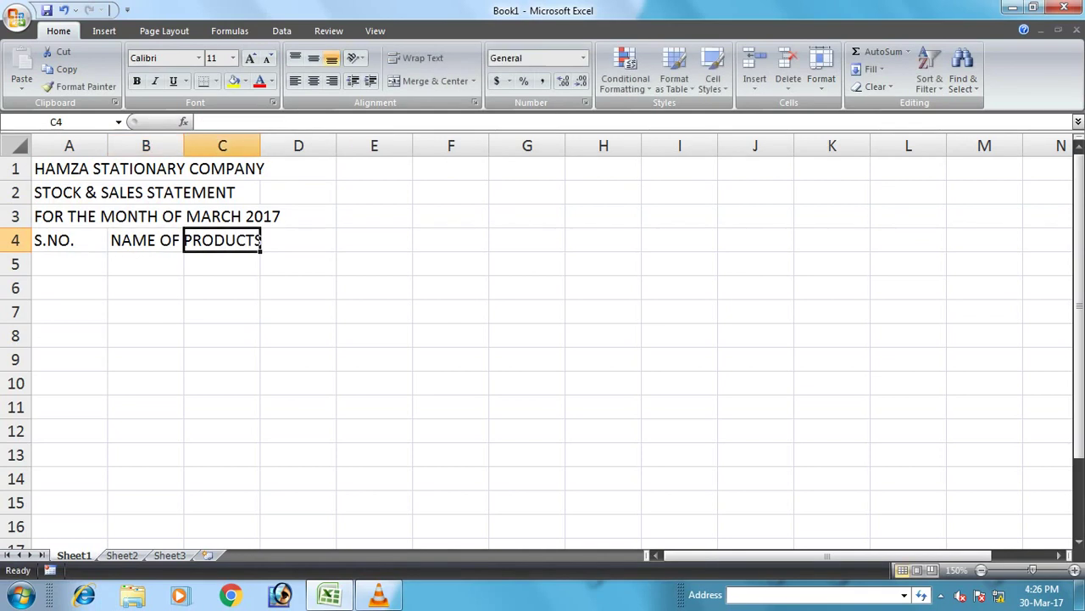
Step: Add the column headings RATE, QTY and AMOUNT in cells C4 to E4
text(RATE)
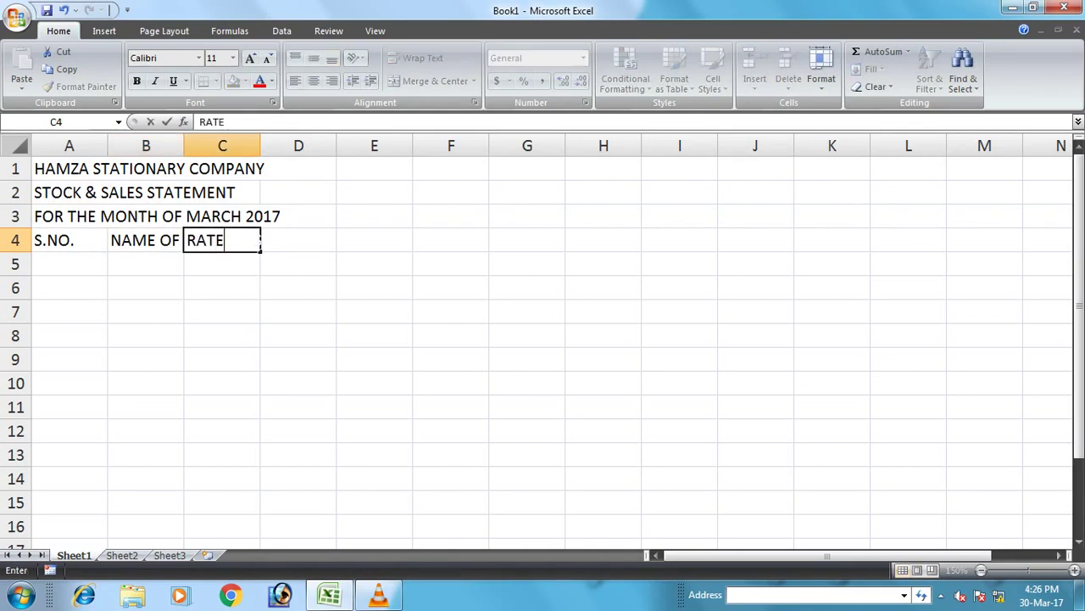
key(Tab)
text(QTY)
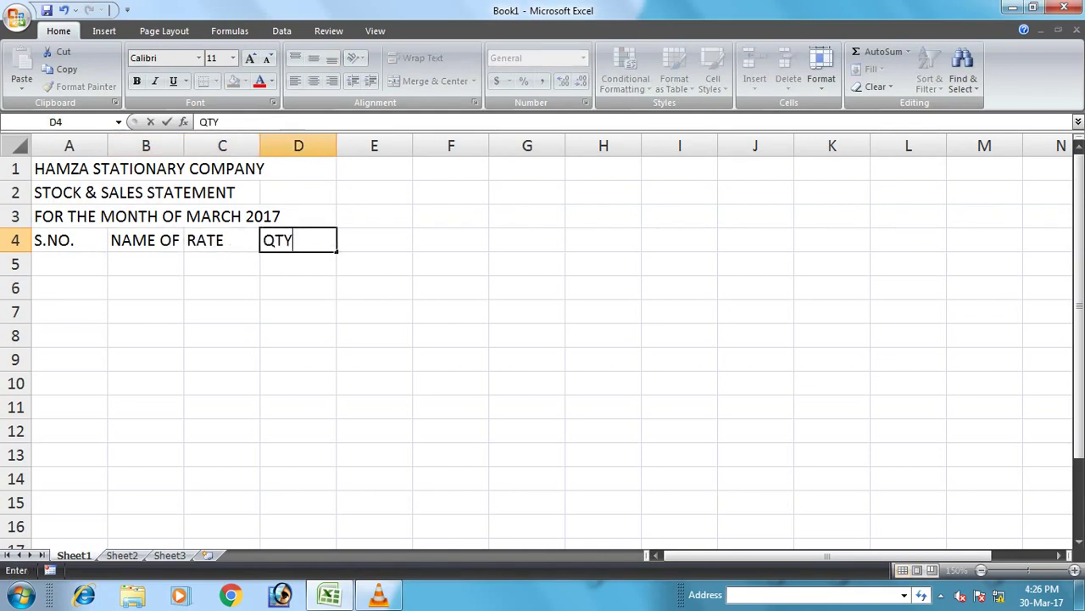
key(Tab)
text(AMOUNT)
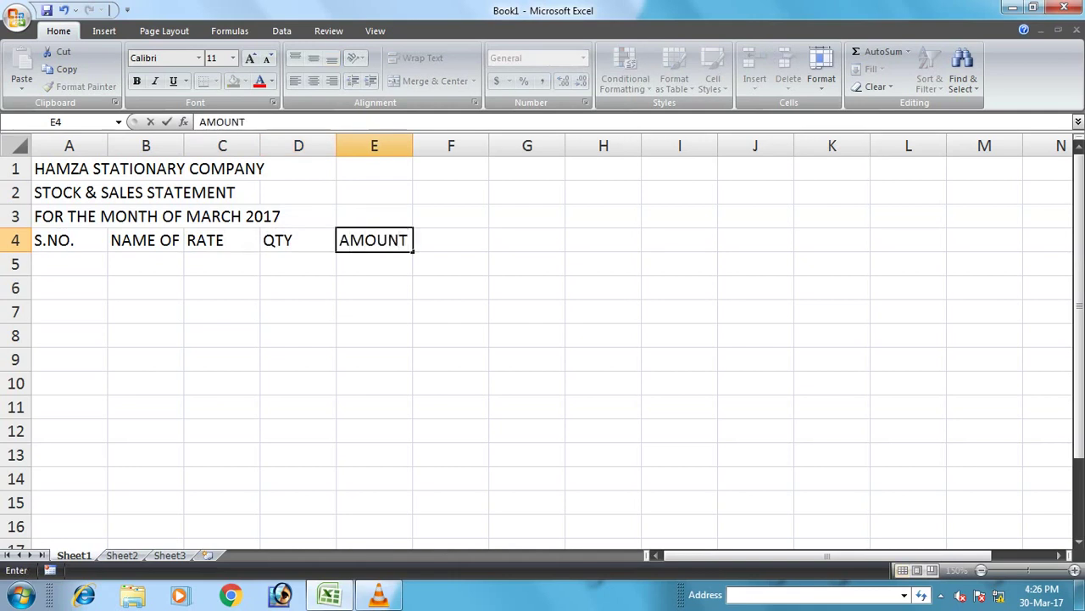
key(Return)
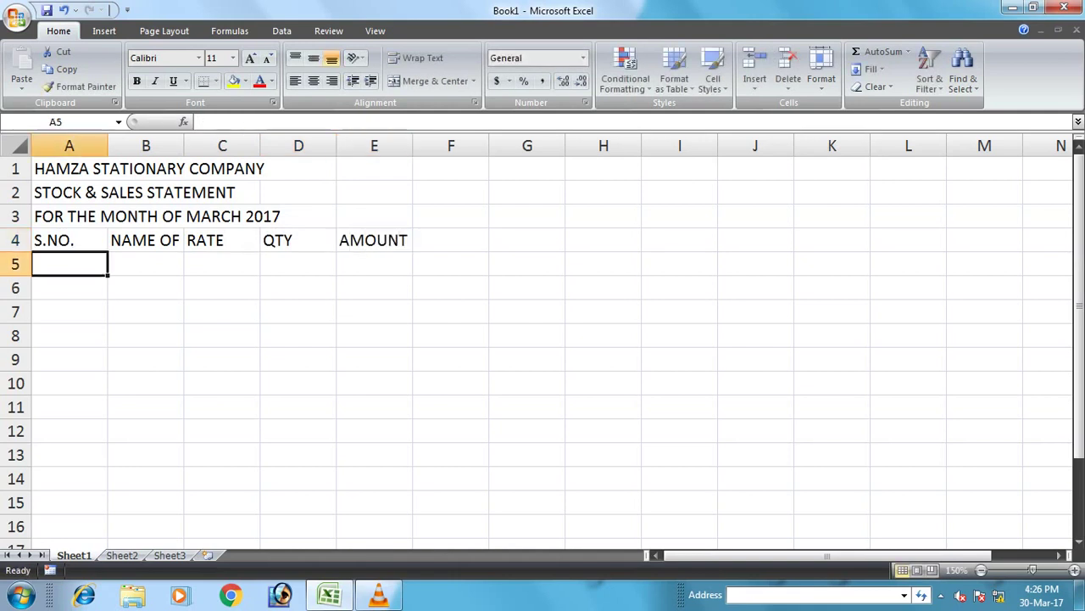
Step: Widen column B to fit its heading, and copy the RATE, QTY and AMOUNT headings into F4:H4 and I4:K4
drag(184, 146, 295, 146)
drag(333, 241, 487, 243)
click(66, 69)
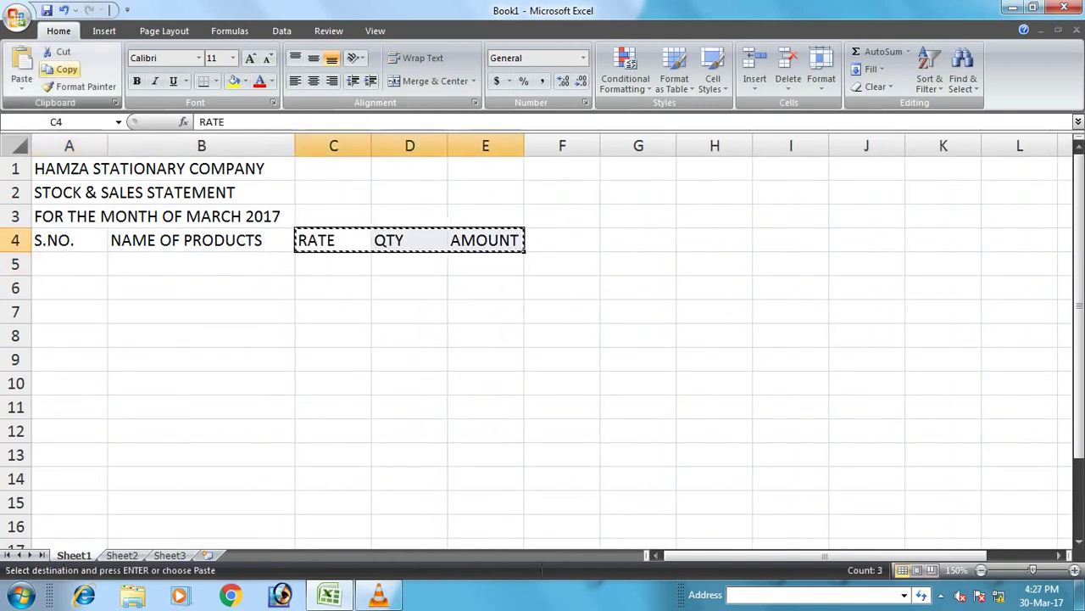
drag(562, 241, 715, 241)
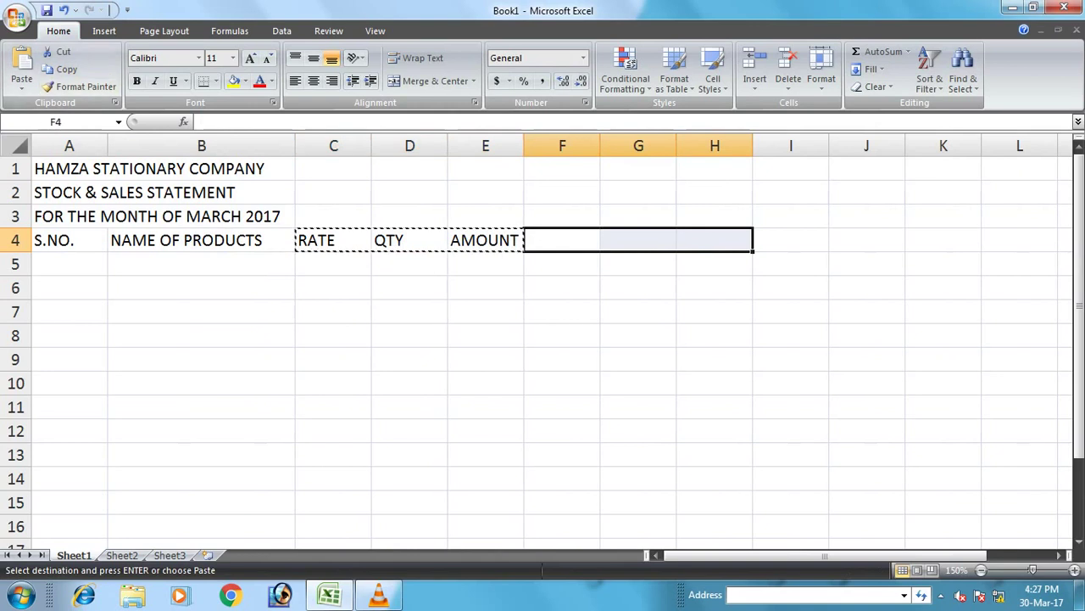
click(22, 64)
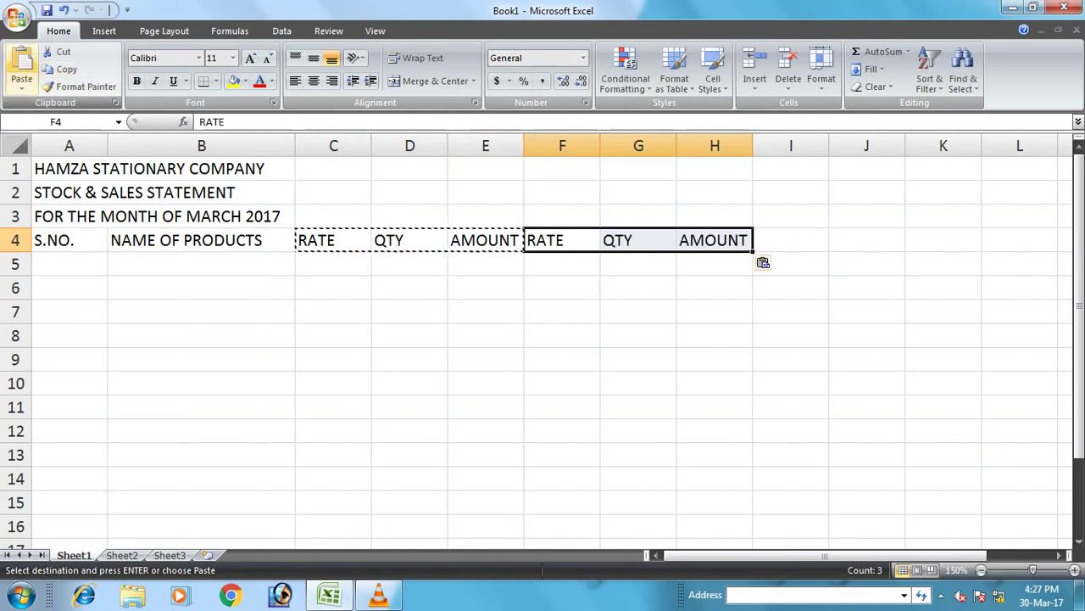
click(66, 70)
drag(791, 241, 943, 241)
click(22, 64)
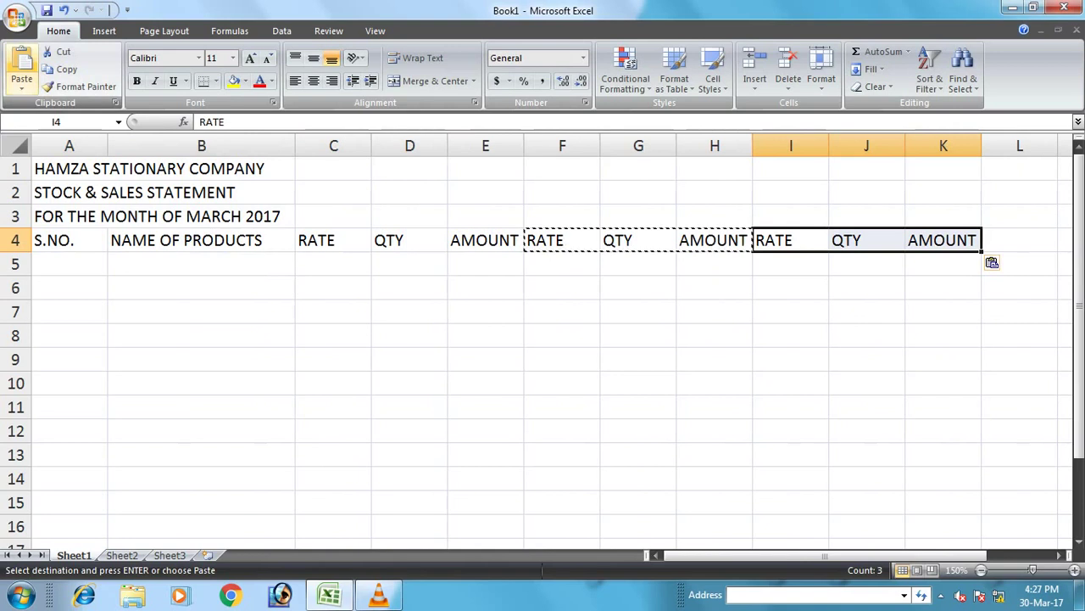
Step: Insert a blank sheet row above the column headings in row 4
click(14, 240)
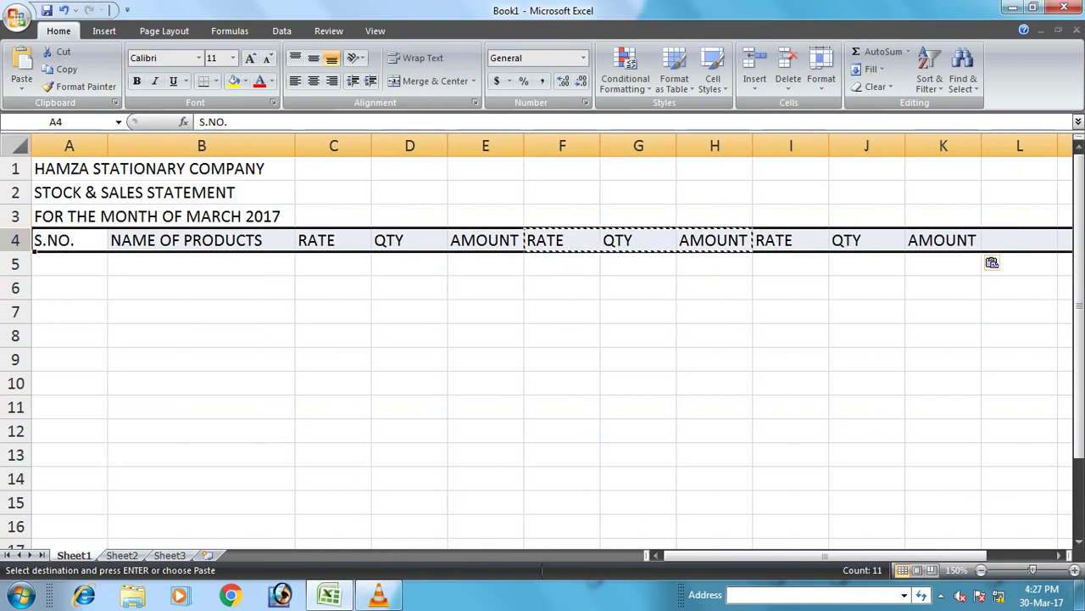
click(755, 85)
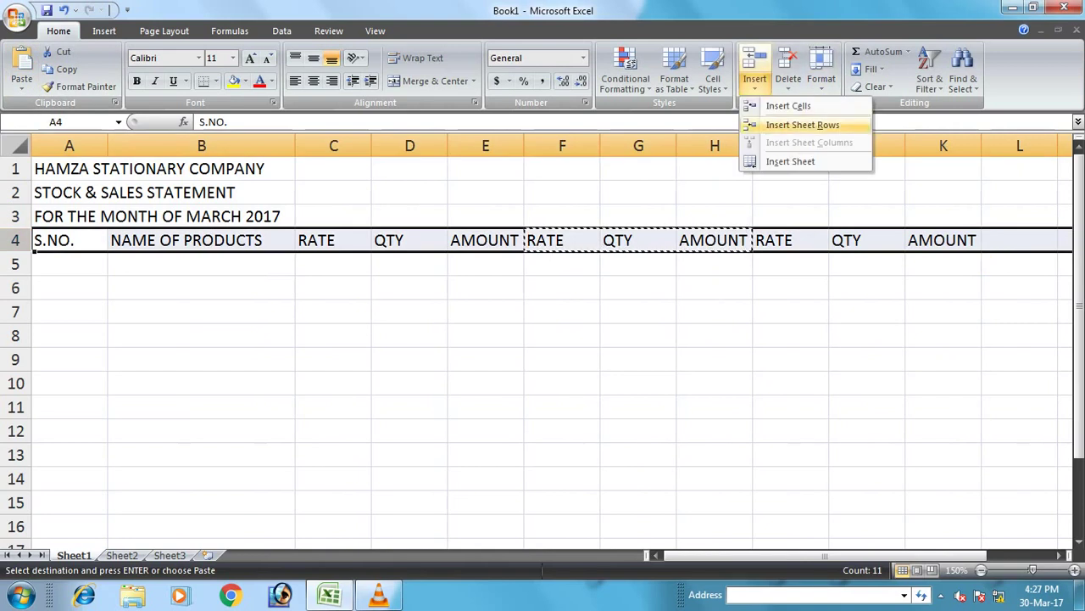
click(784, 125)
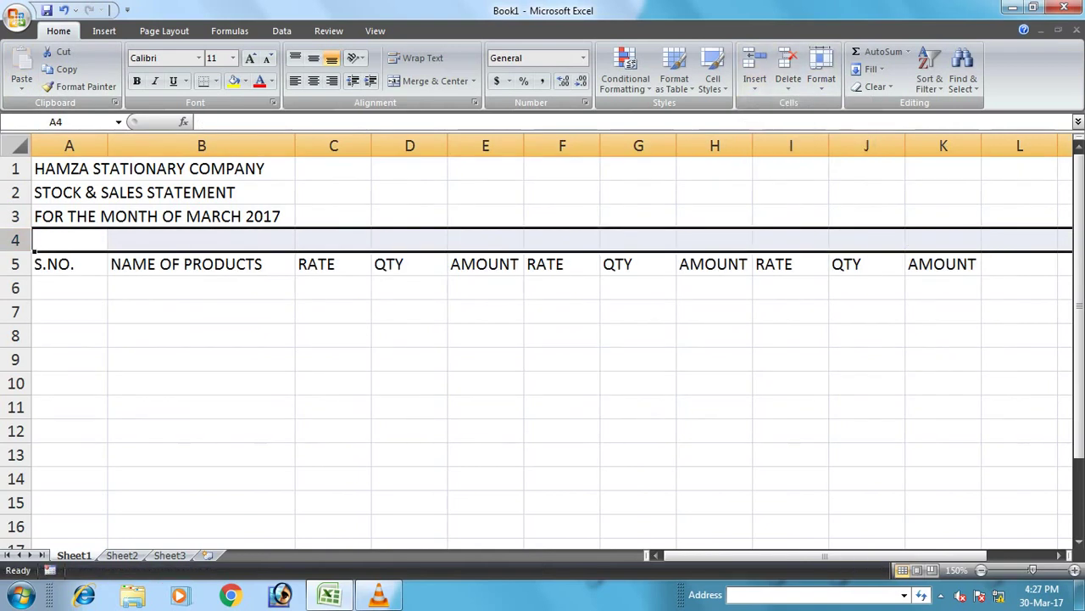
click(562, 311)
Step: Merge and center C4:E4 with the title PURCHASE, and F4:H4 with the title SALE
drag(334, 240, 485, 240)
click(432, 80)
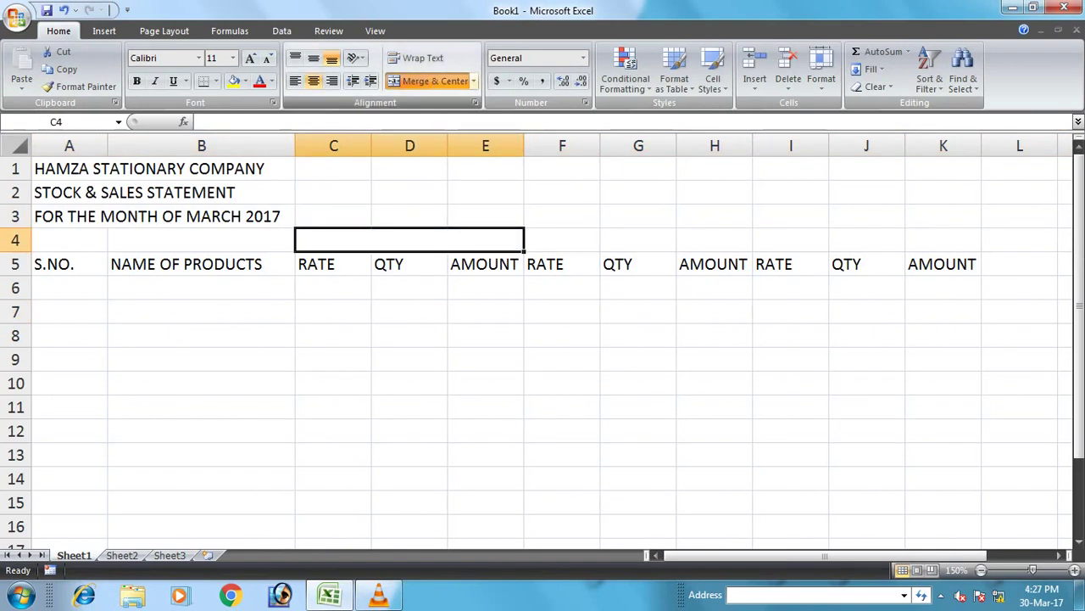
text(PURCHASE)
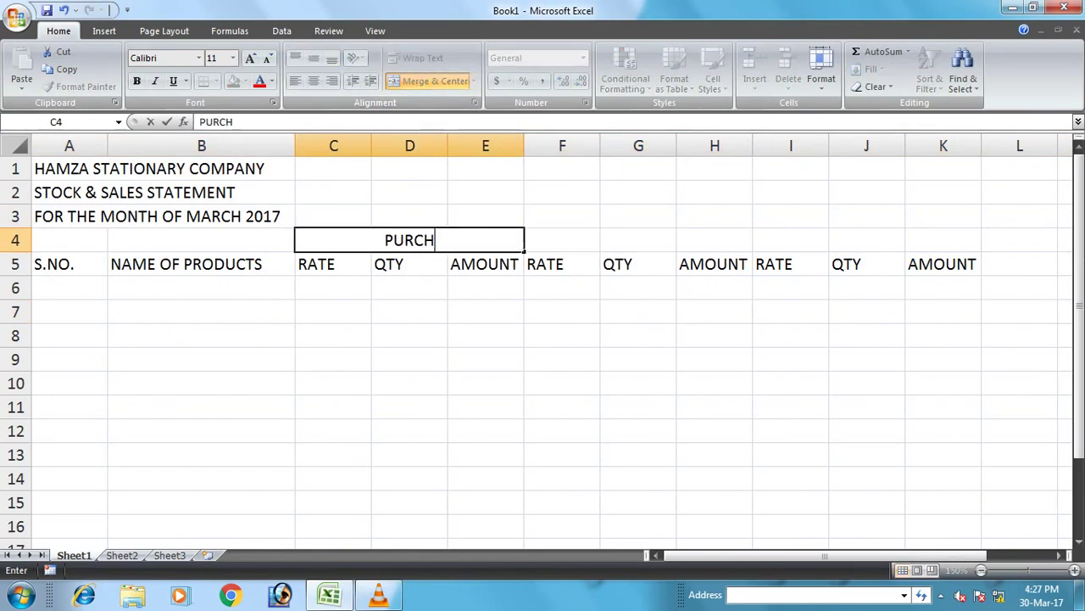
drag(562, 240, 714, 240)
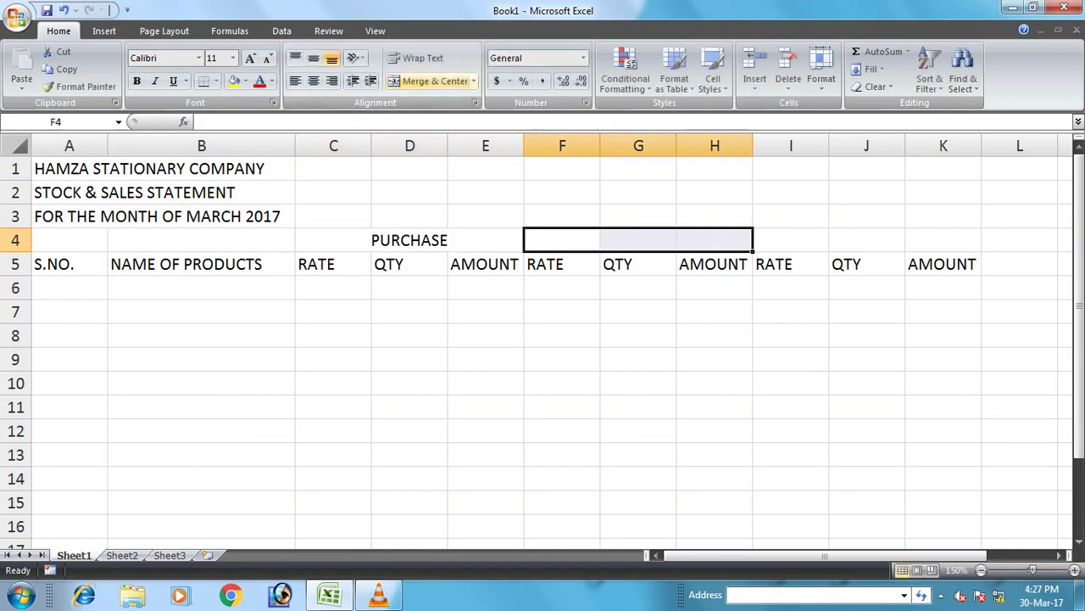
click(432, 81)
text(SALES)
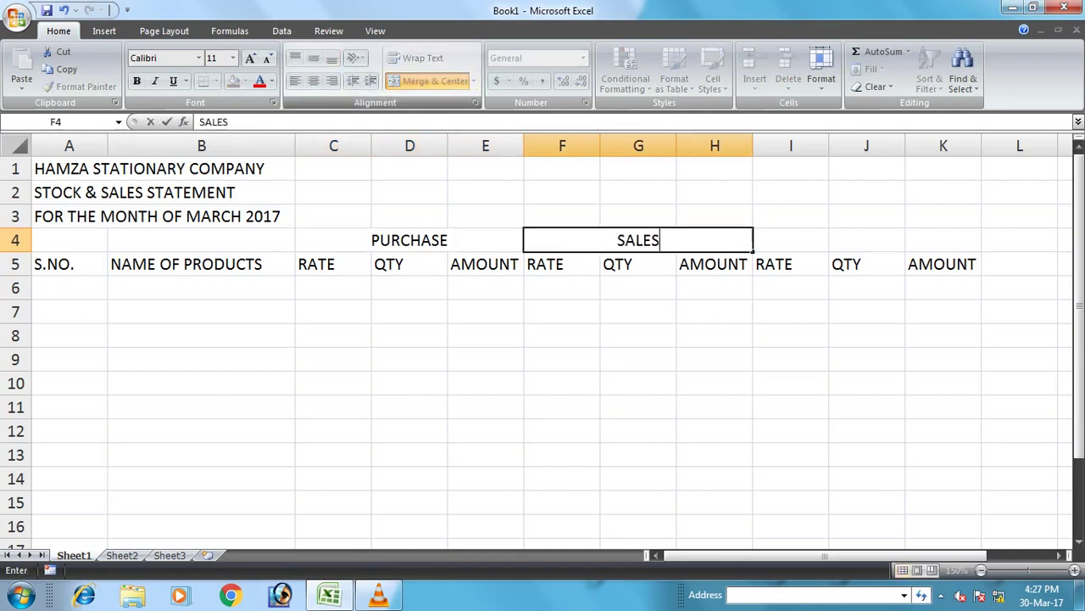
key(BackSpace)
Step: Merge and center I4:K4 and enter the title BALANCE in it
key(Right)
key(shift+Right)
key(shift+Right)
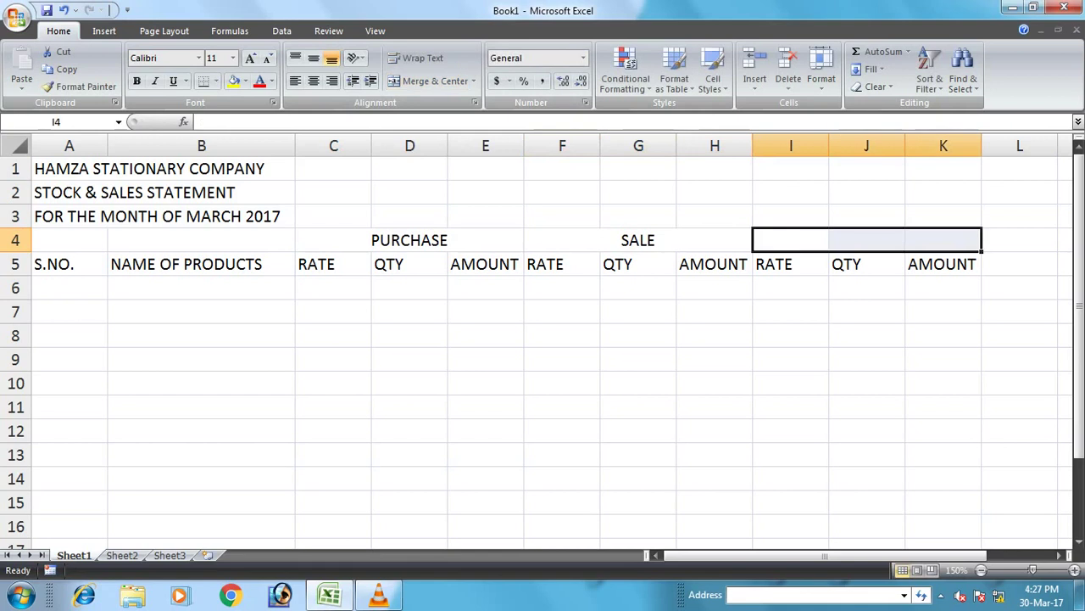
click(433, 80)
text(BALA)
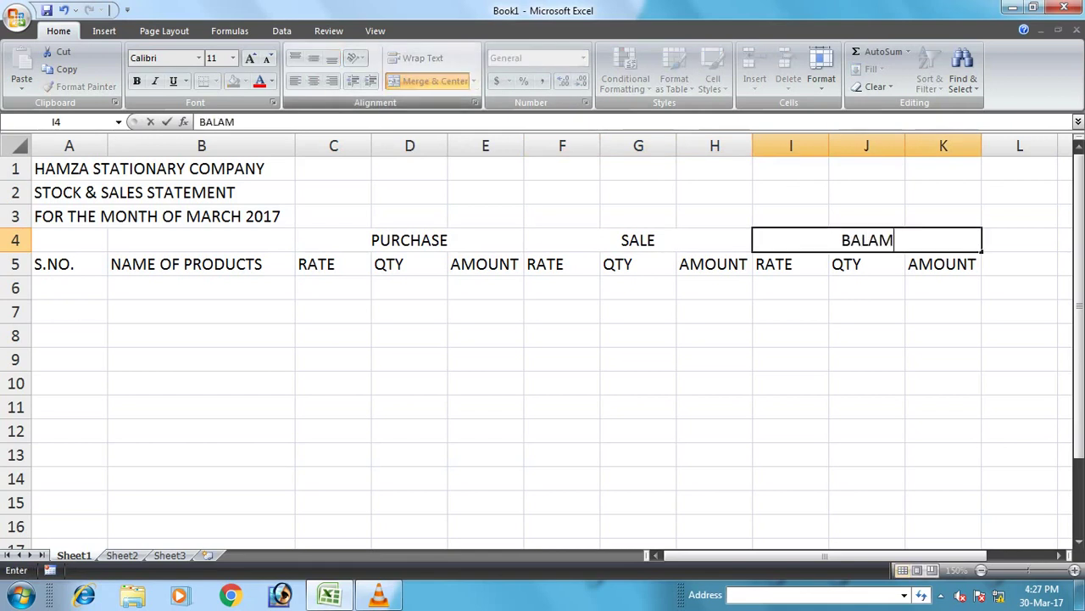
text(NCE)
key(Return)
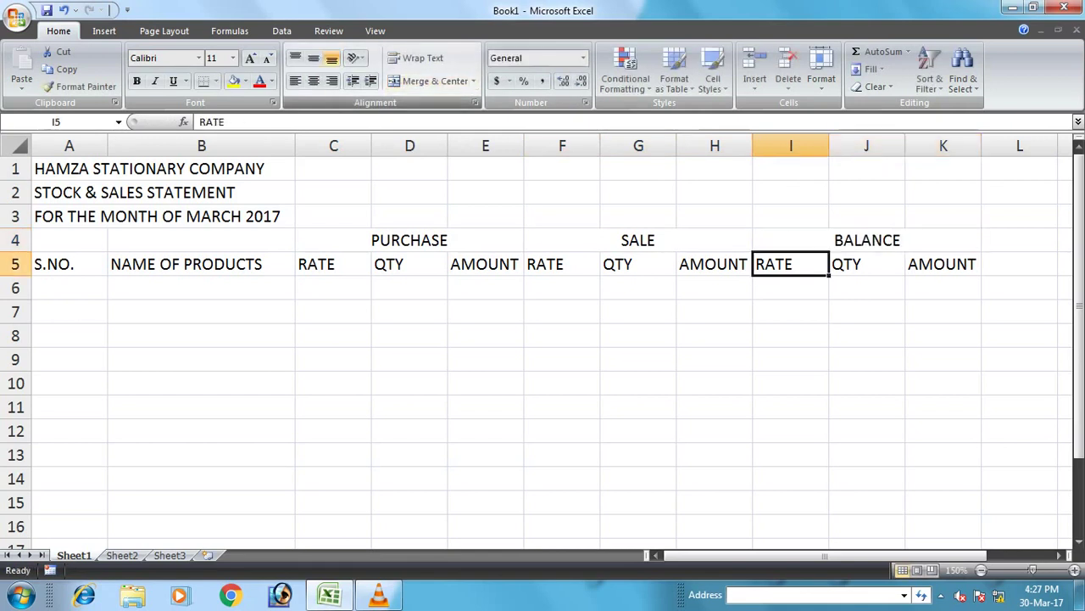
Step: Merge and center the S.NO. heading across A4:A5 and the NAME OF PRODUCTS heading across B4:B5
drag(69, 264, 70, 241)
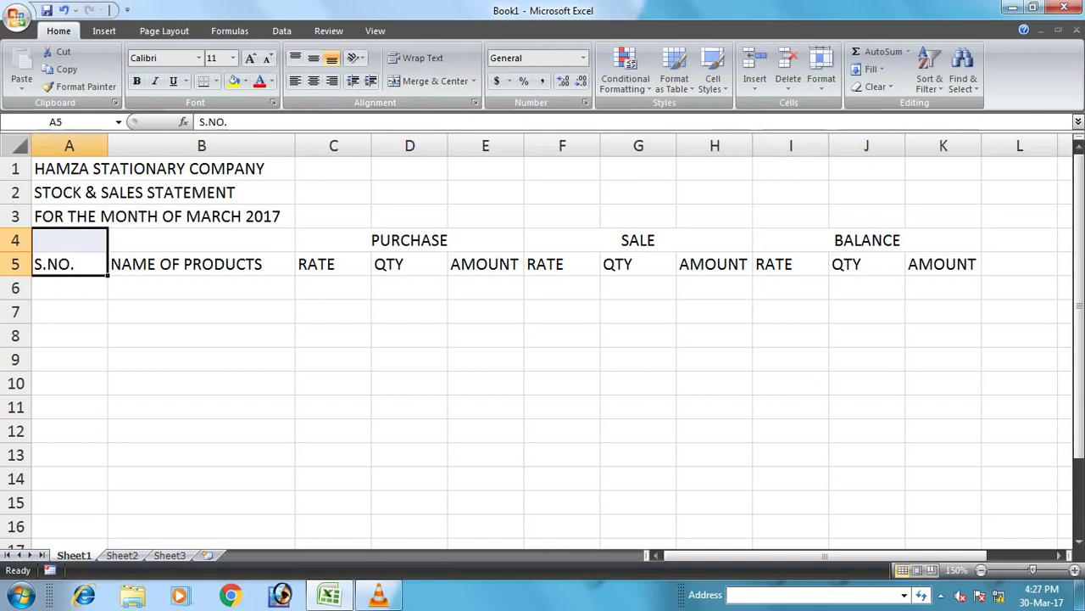
click(433, 81)
drag(201, 264, 201, 241)
click(432, 80)
click(333, 336)
drag(70, 252, 485, 383)
Step: Enter serial numbers 1 and 2 in A6 and A7 and fill the series down to 5 in A10
click(70, 288)
text(1)
key(Return)
text(2)
key(Return)
drag(69, 288, 109, 383)
Step: Enter the product names PEN, PENCIL and INK in cells B6 to B8
click(202, 289)
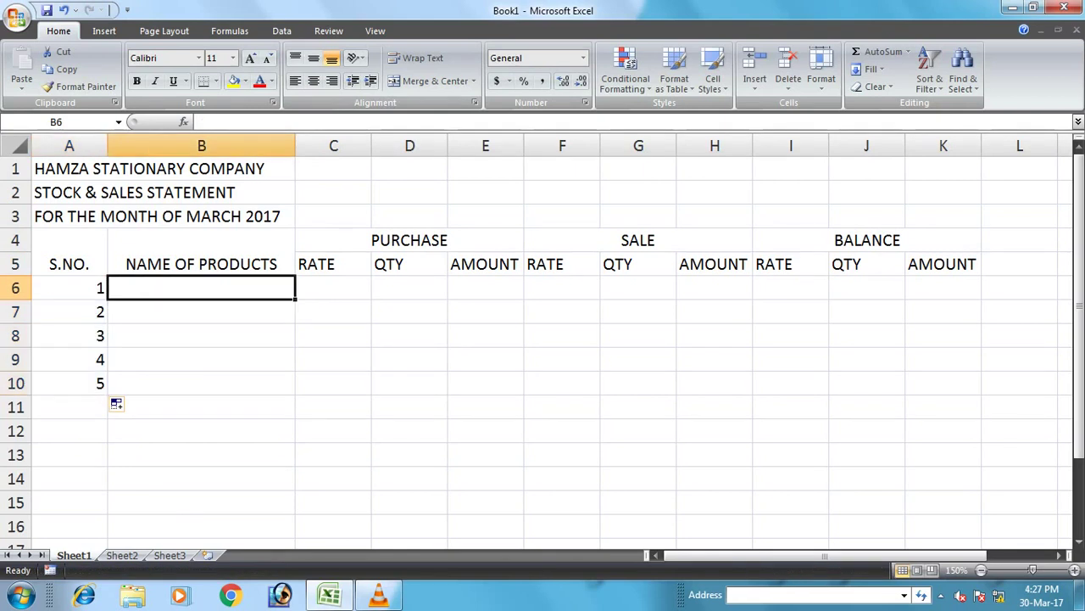
text(PEN)
key(Return)
text(PEN)
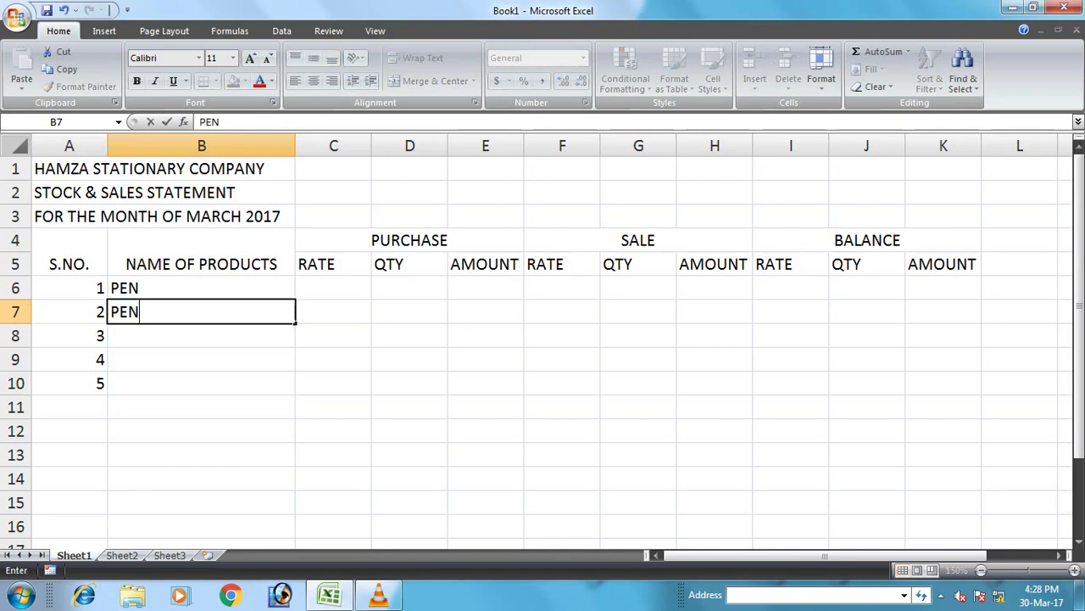
text(CIL)
key(Return)
text(INK)
key(Return)
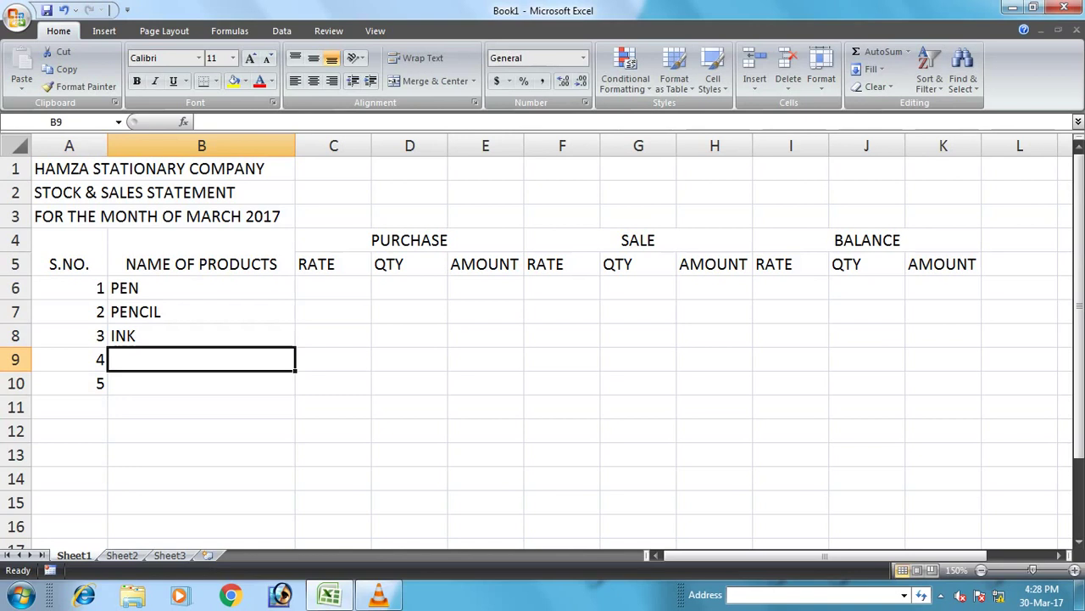
Step: Complete the product list with ERASER in B9 and REMOVER in B10, and return to the first product in B6
text(ERASER)
key(Return)
text(RE)
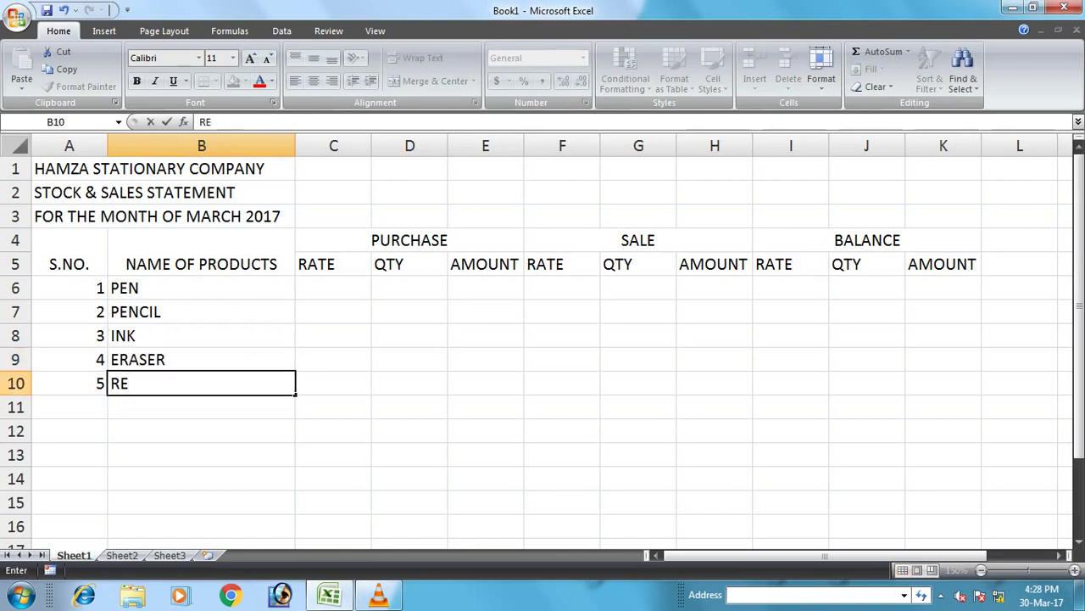
text(MOVER)
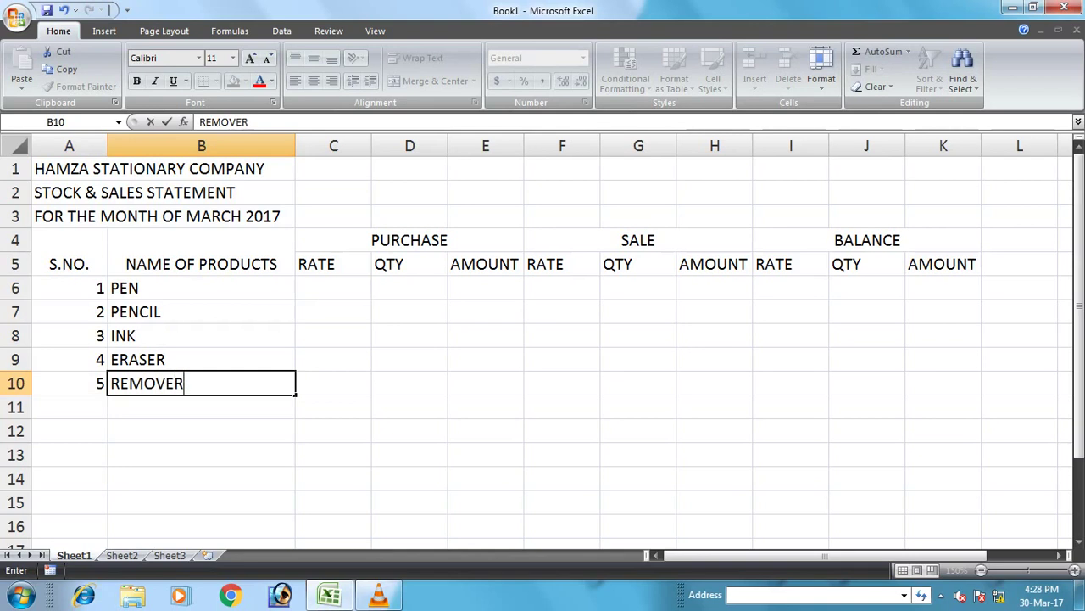
key(Return)
key(Up)
key(Up)
key(Up)
key(Up)
key(Up)
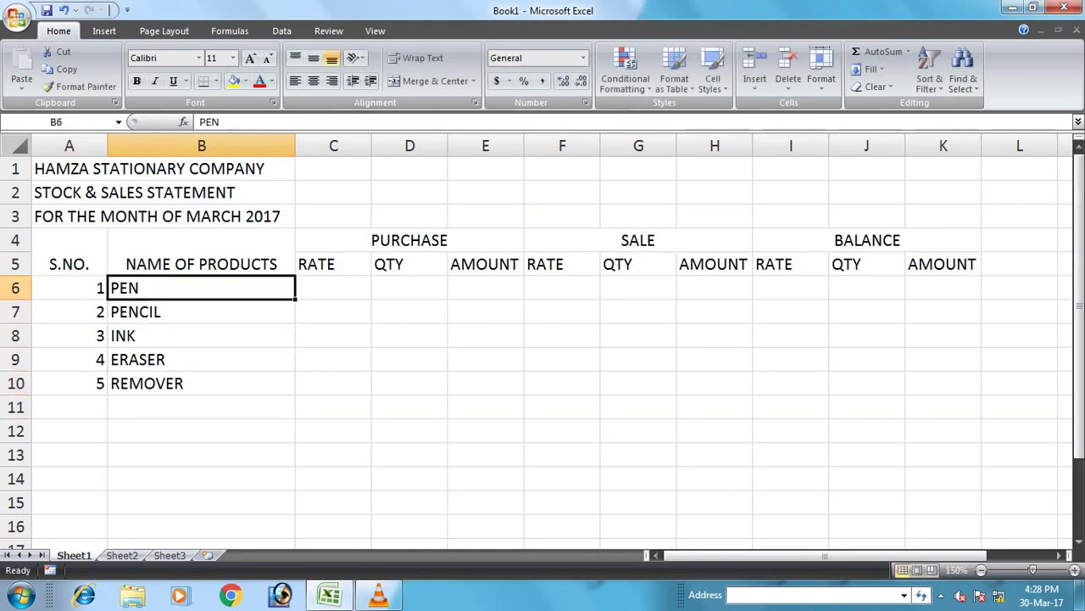
Step: Enter the purchase rates 10, 5, 5, 5 and 15 for the five products in C6 to C10
key(Right)
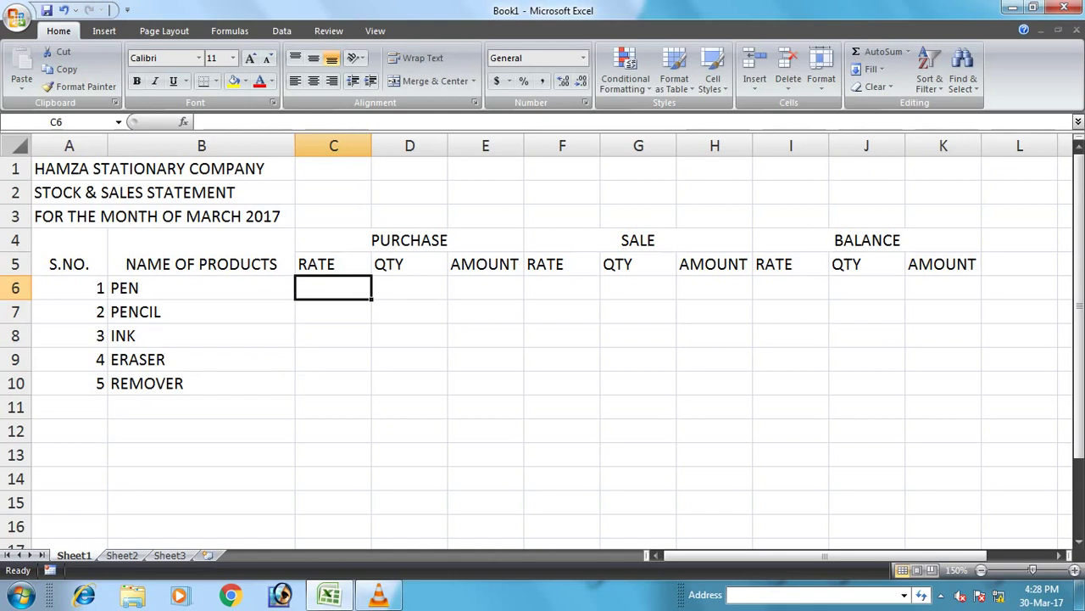
text(10)
key(Return)
text(5)
key(Return)
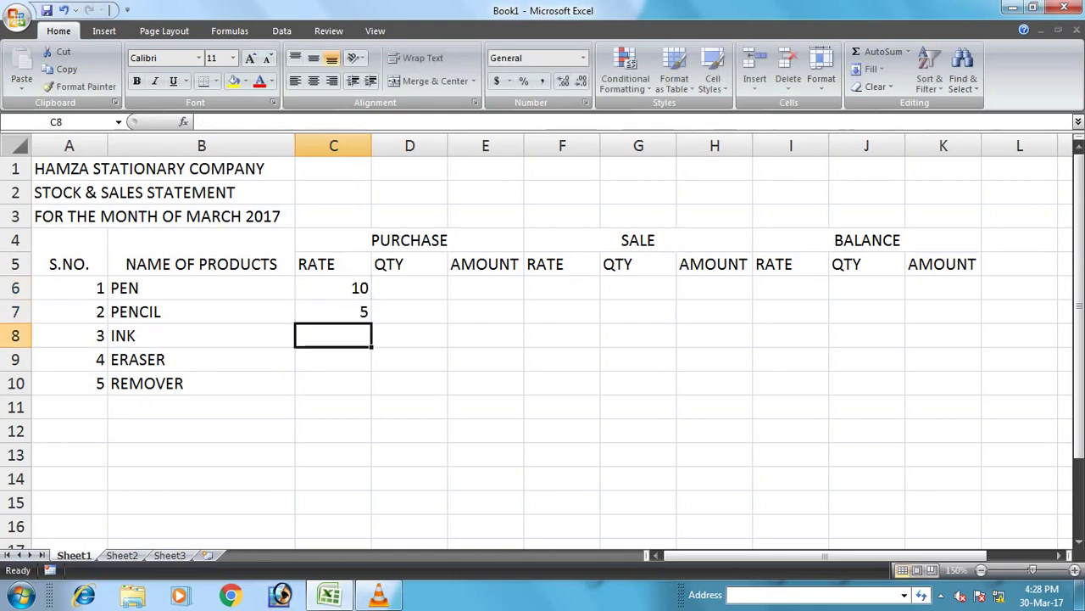
key(Up)
key(Down)
text(5)
key(Return)
text(5)
key(Return)
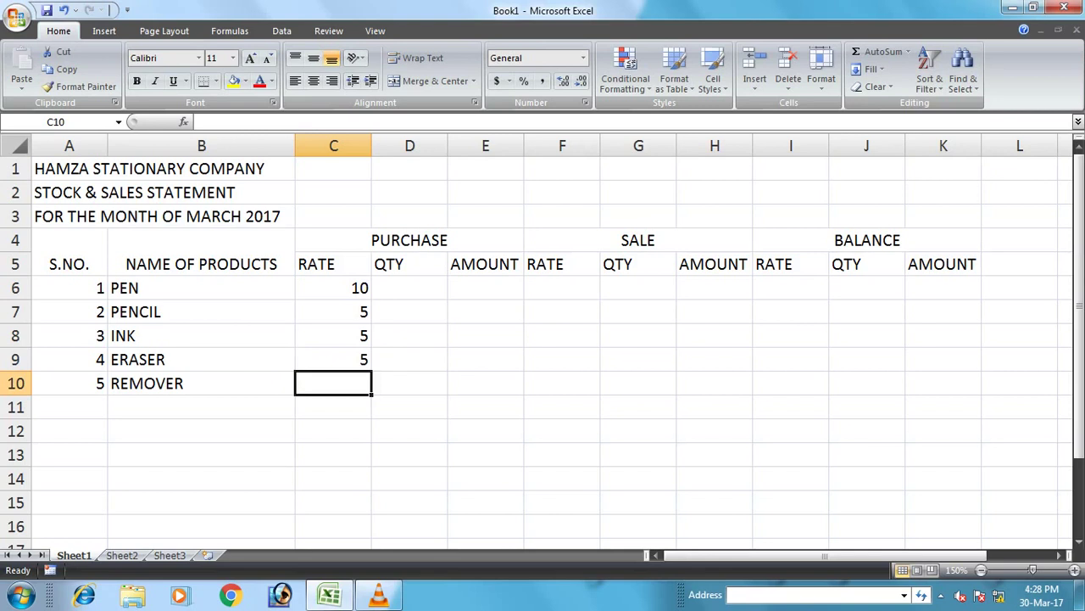
text(15)
key(Return)
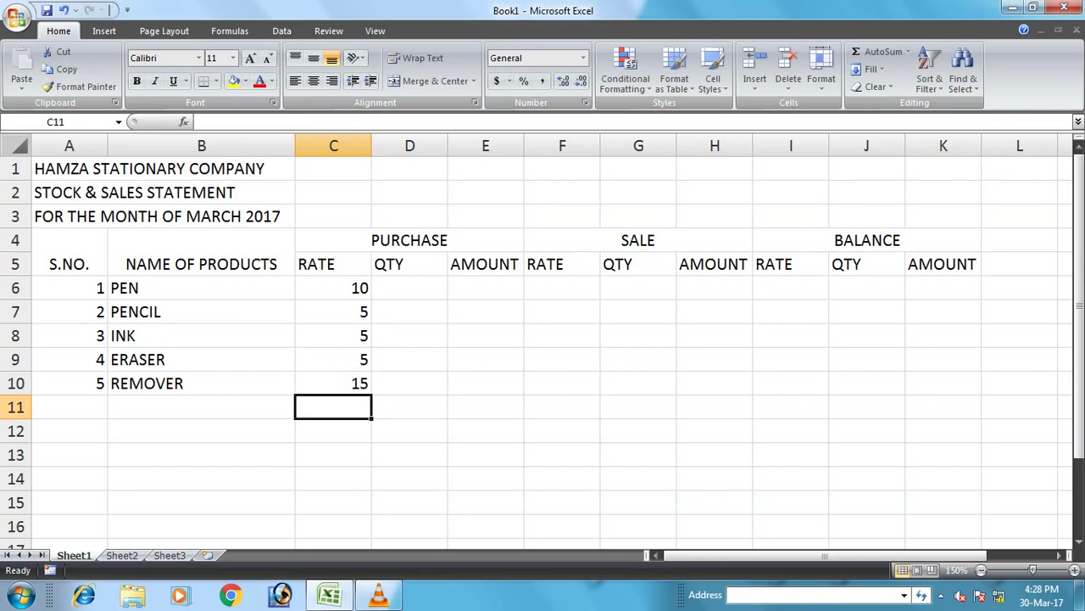
Step: Enter a purchase quantity of 100 for each of the five products in D6 to D10
click(409, 288)
text(100)
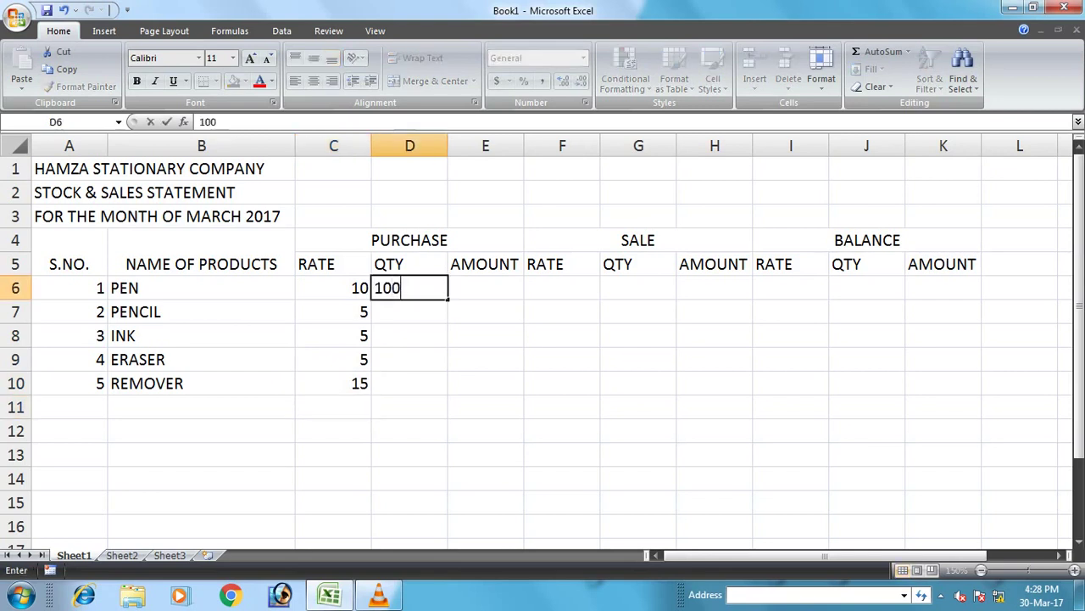
key(Return)
text(100)
key(Return)
text(100)
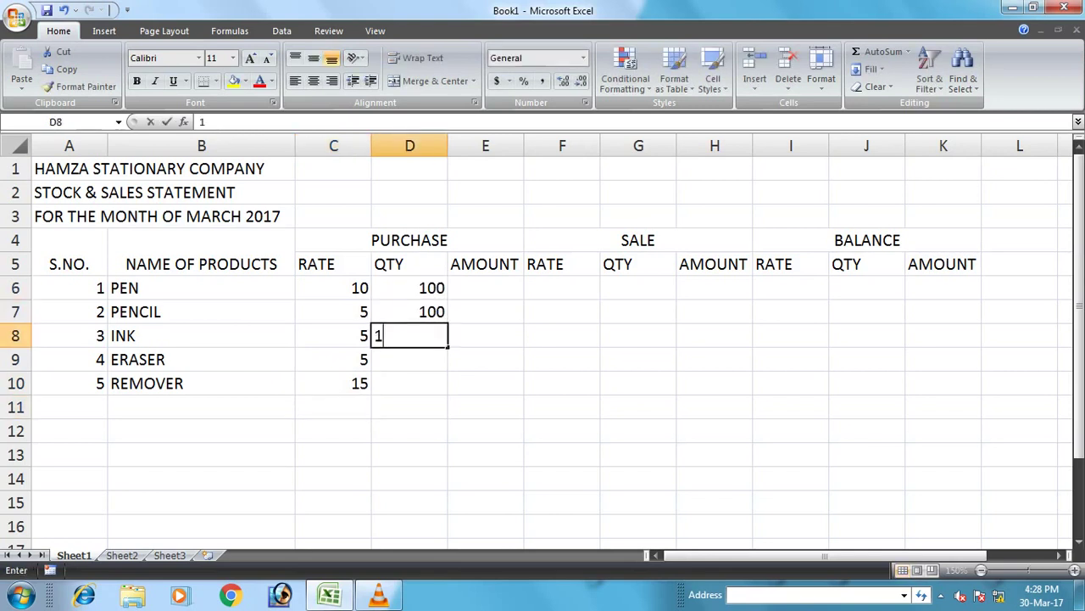
key(Return)
text(100)
key(Return)
text(100)
key(Return)
Step: Calculate the PEN purchase amount in E6 with =C6*D6 and fill the formula down to E10
key(Up)
key(Up)
key(Up)
key(Up)
key(Up)
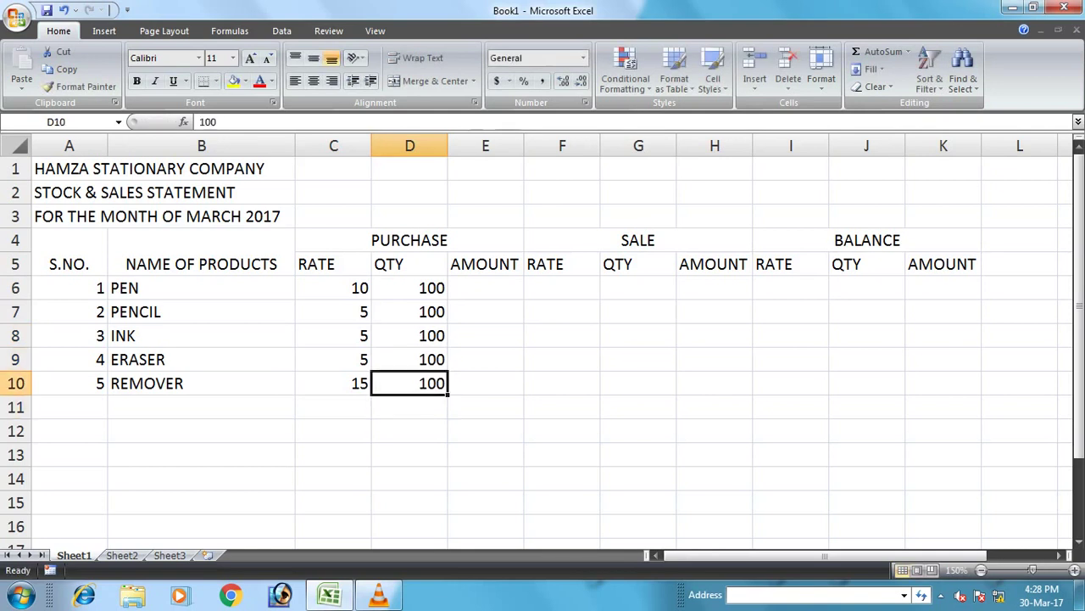
key(Right)
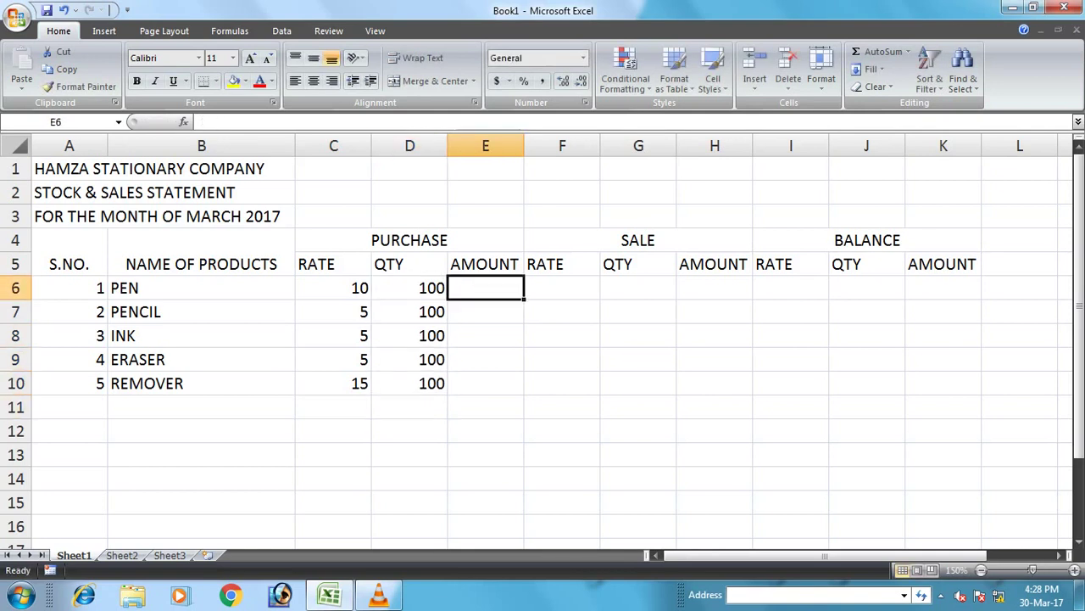
text(=)
key(Left)
key(Left)
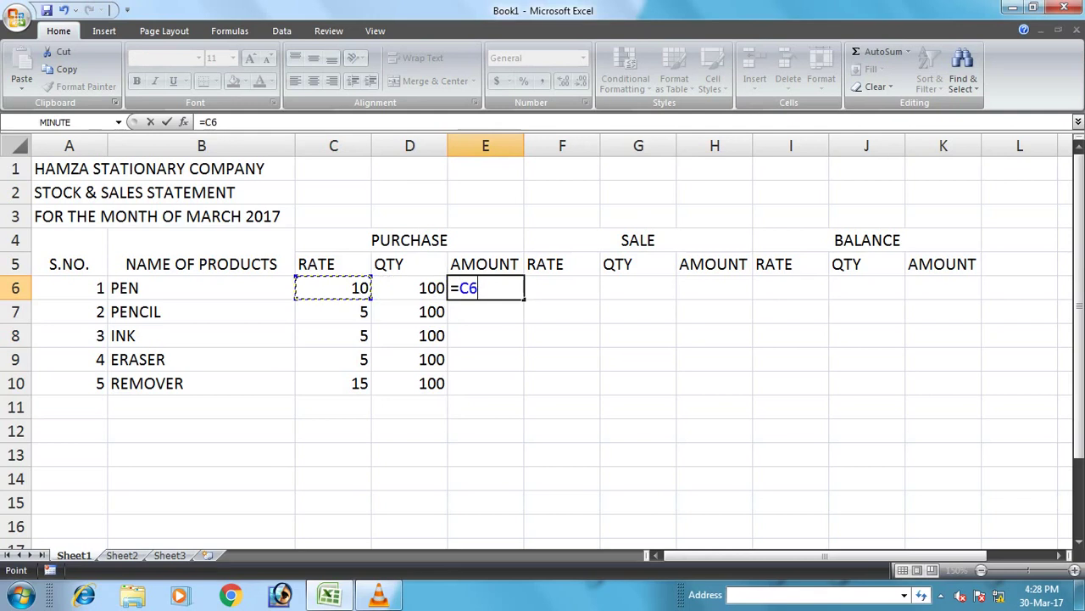
text(*)
key(Left)
key(Return)
key(Up)
drag(524, 295, 513, 389)
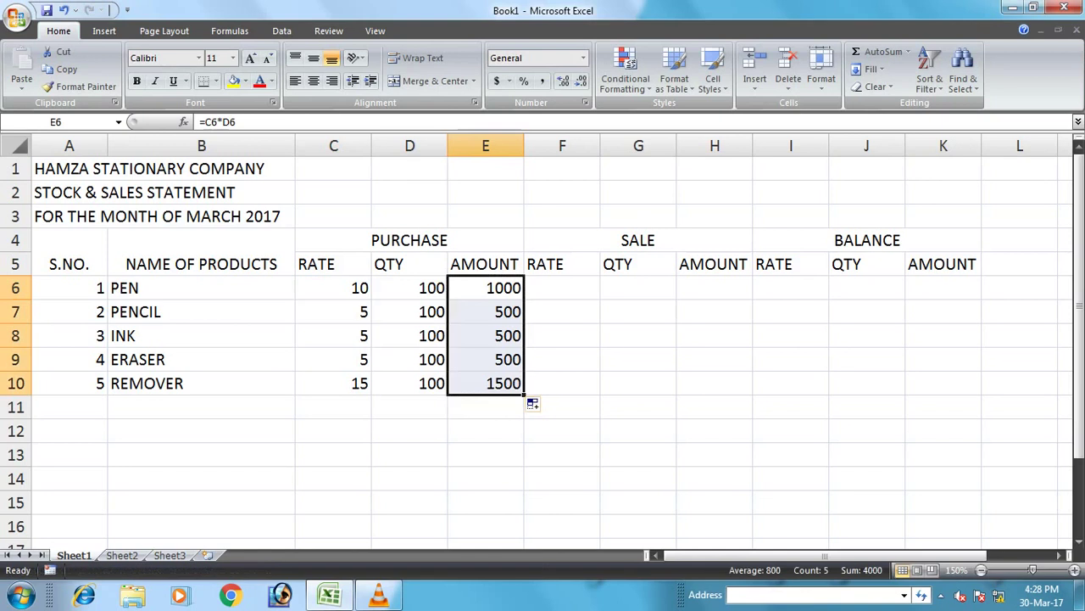
Step: Total the purchase amounts E6:E10 in E11 with AutoSum
click(551, 384)
click(494, 407)
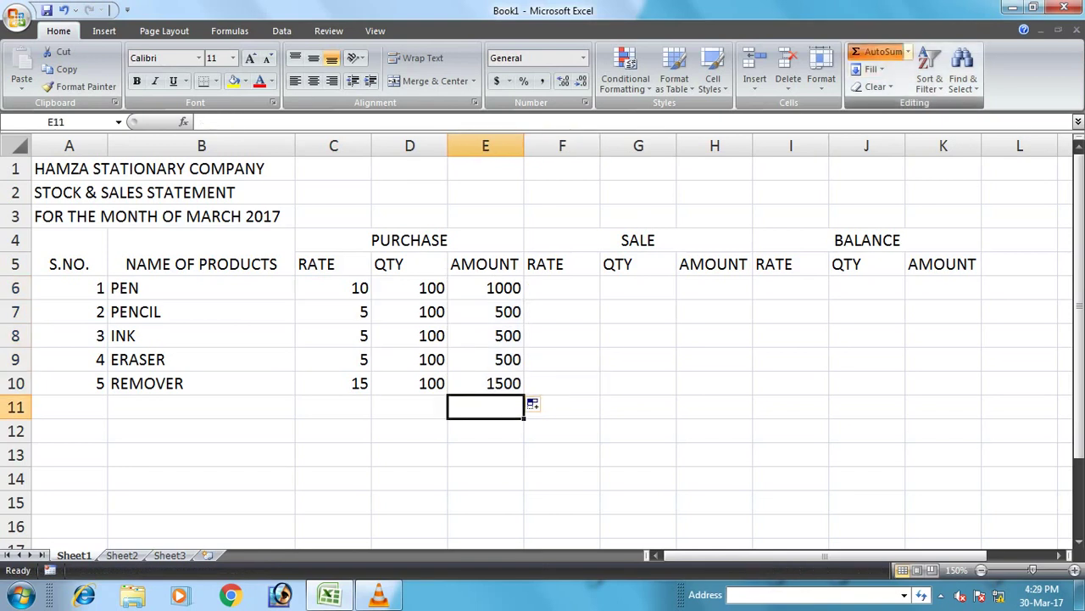
click(882, 52)
click(881, 52)
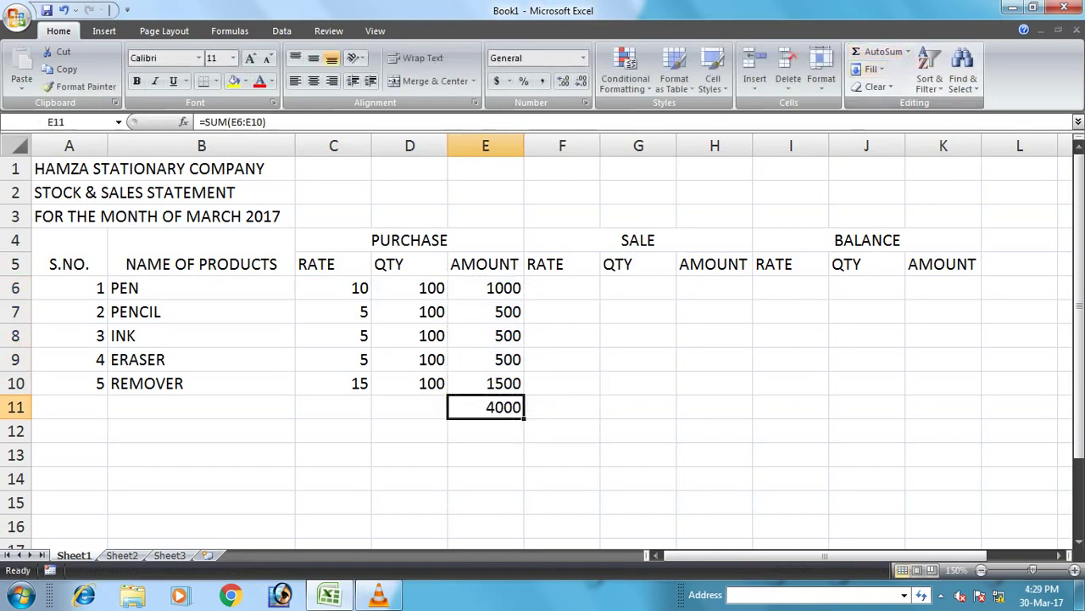
Step: Enter the sale rates 15, 10, 10, 7 and 7 for the five products in F6 to F10
click(562, 288)
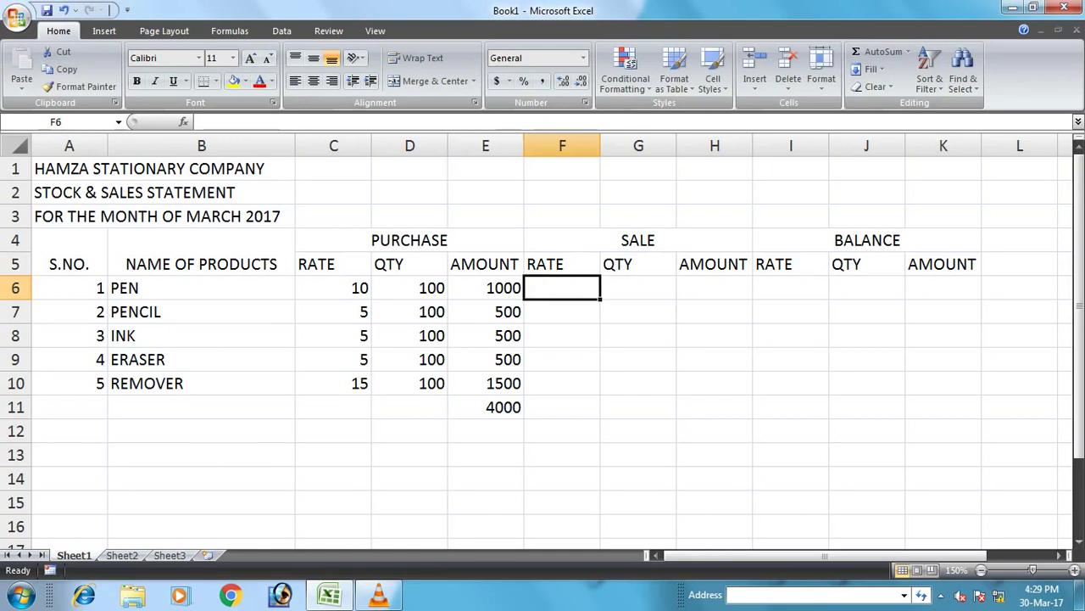
text(15)
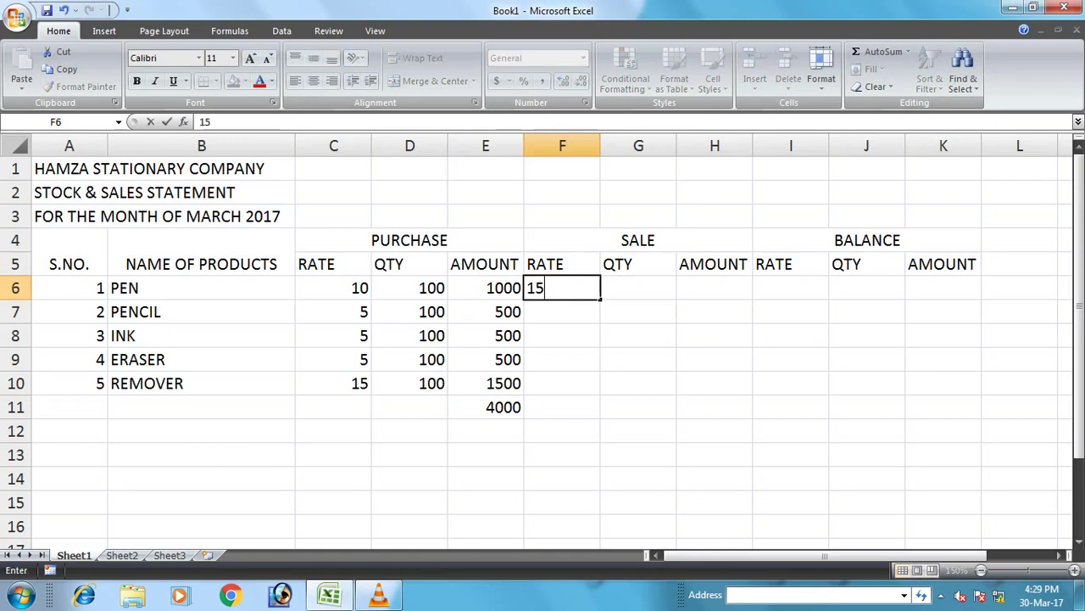
key(Return)
text(10)
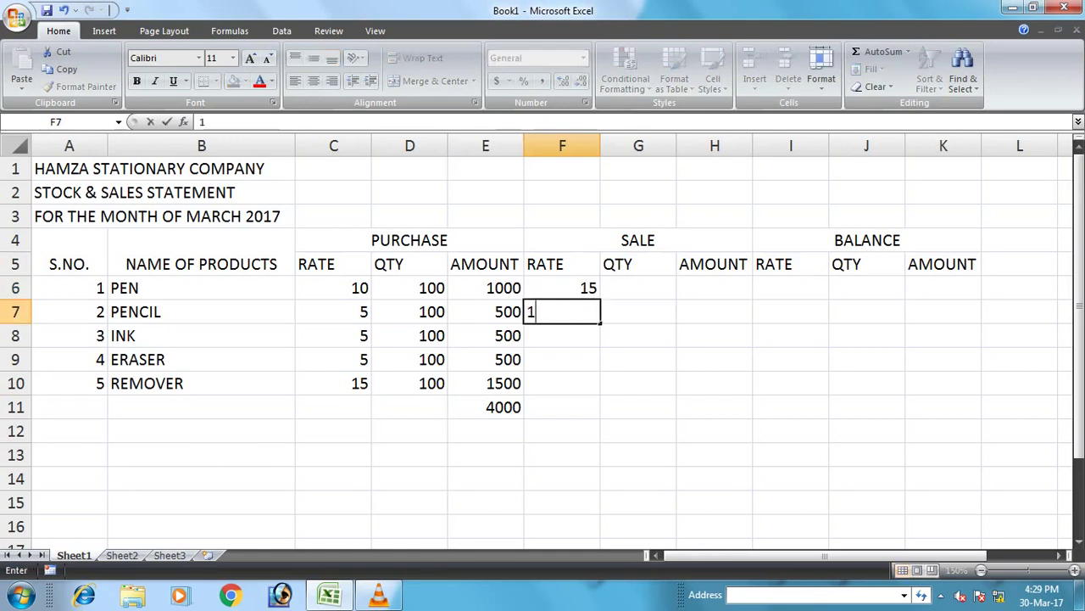
key(Return)
text(10)
key(Return)
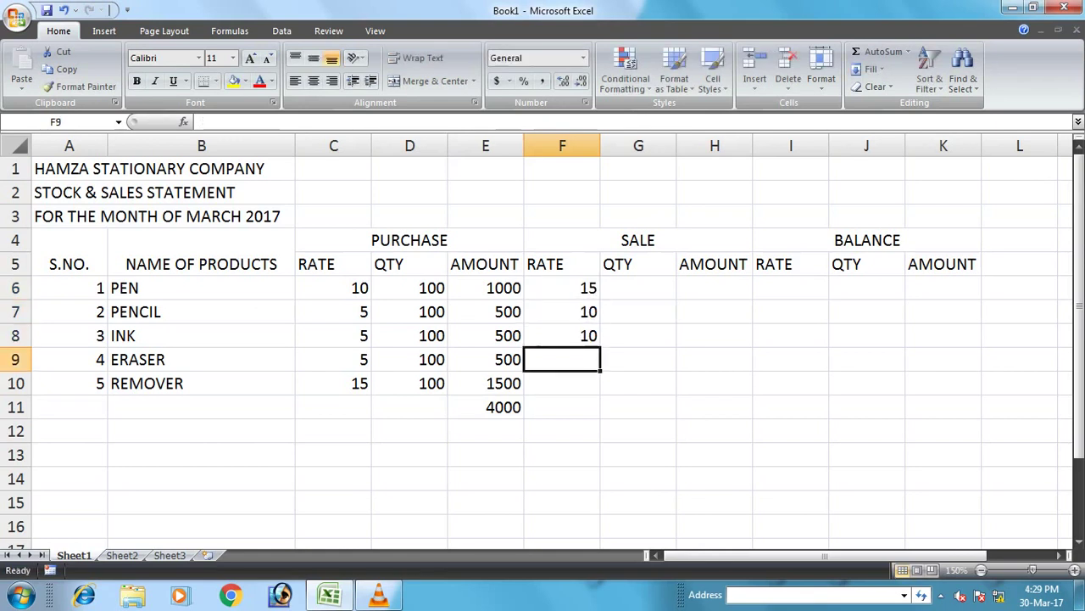
text(7)
key(Return)
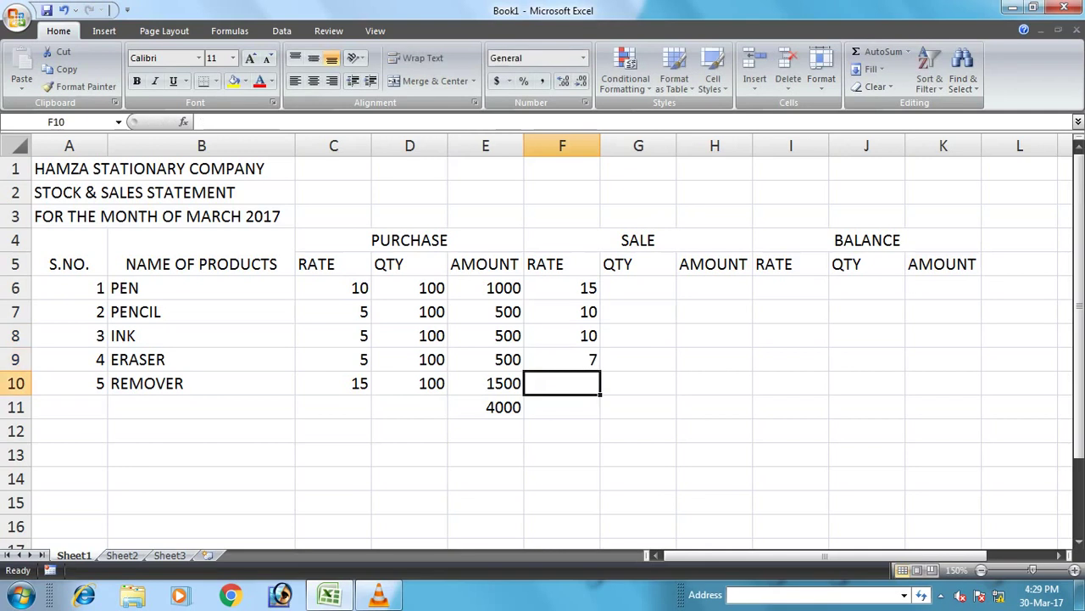
text(7)
key(Return)
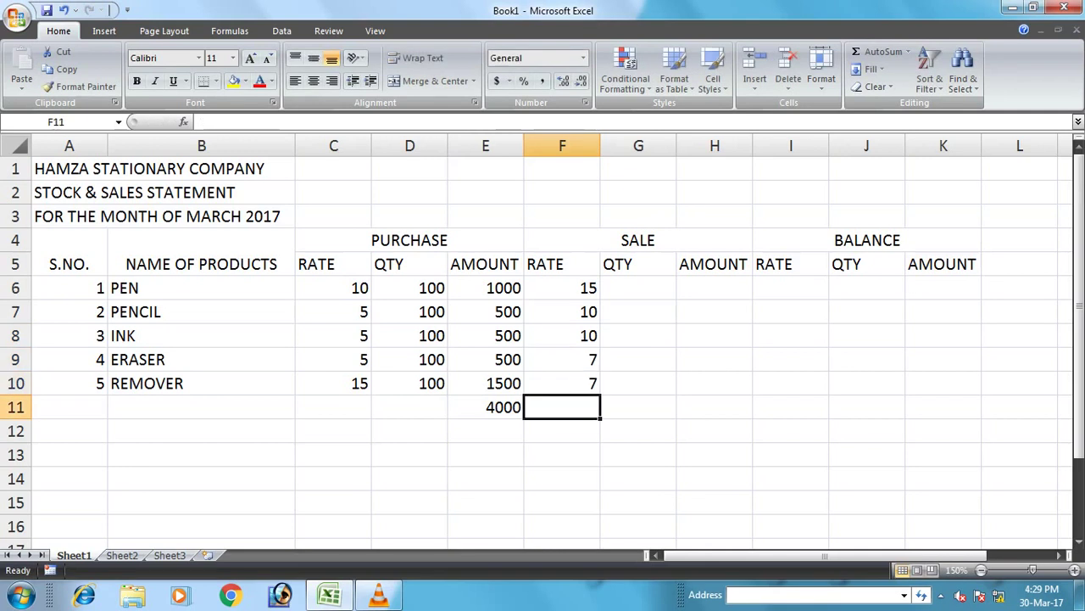
Step: Enter the sale quantities 15, 10, 5, 20 and 50 for the five products in G6 to G10
click(638, 288)
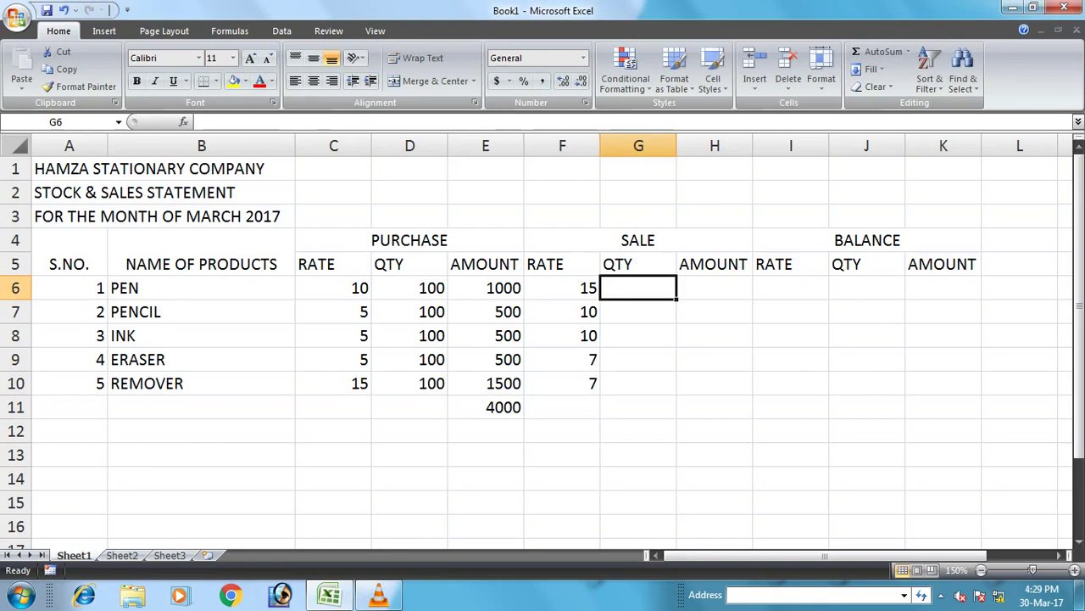
text(15)
key(Return)
text(10)
key(Return)
text(5)
key(Return)
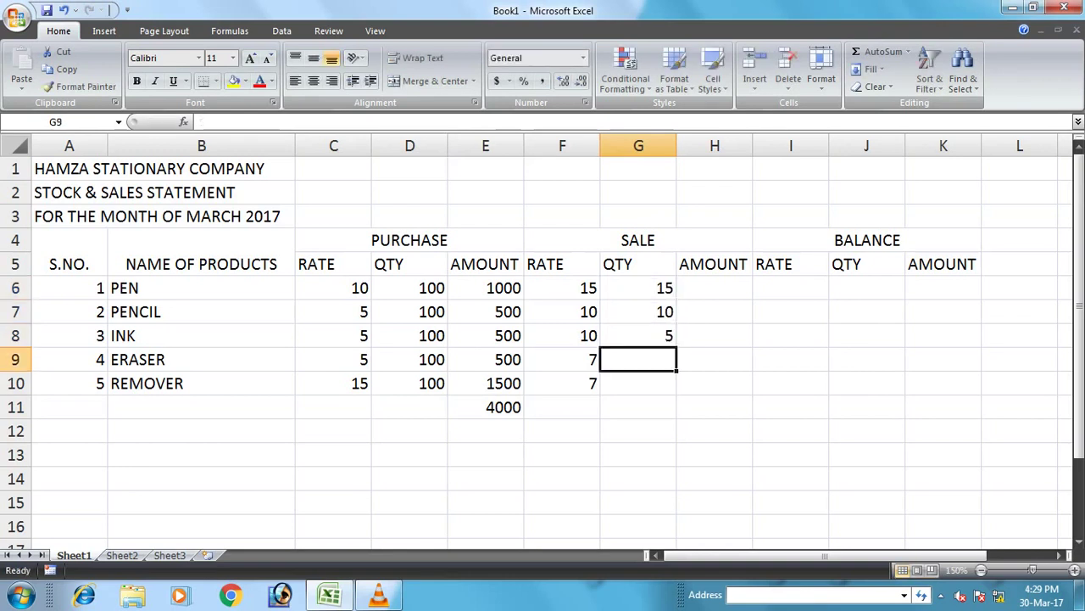
text(20)
key(Return)
text(50)
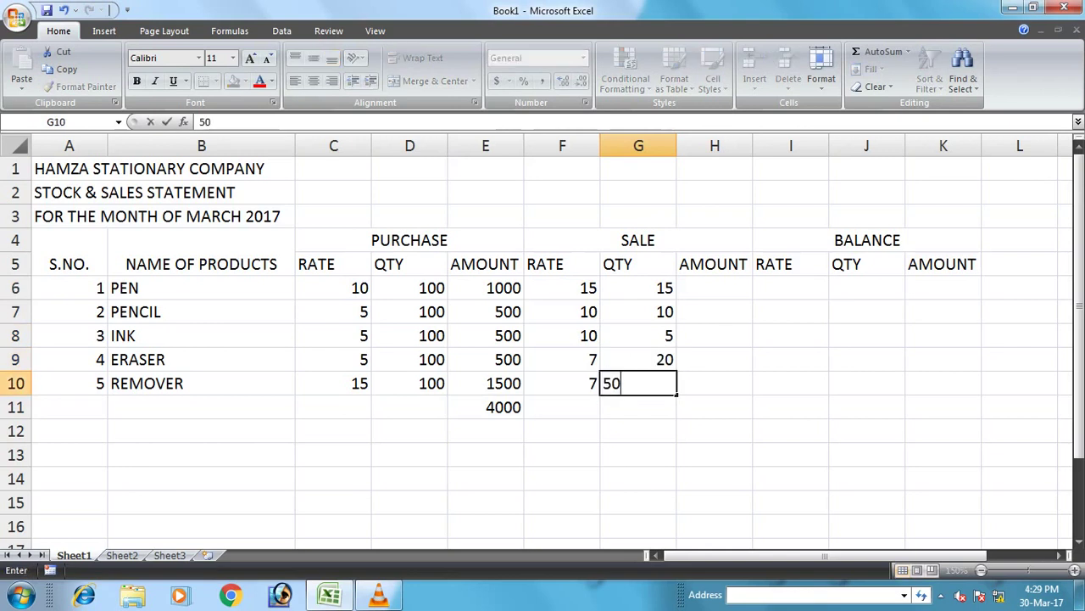
key(Return)
Step: Calculate the PEN sale amount in H6 with =F6*G6 and fill the formula down to H10
text(=F6*G6)
key(Return)
click(715, 288)
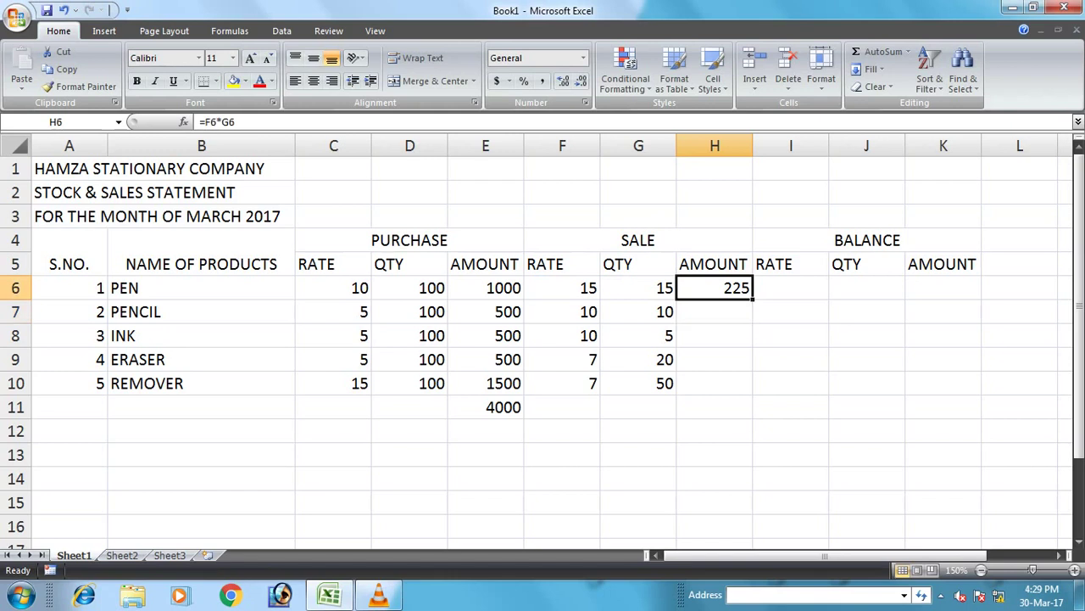
drag(752, 300, 752, 391)
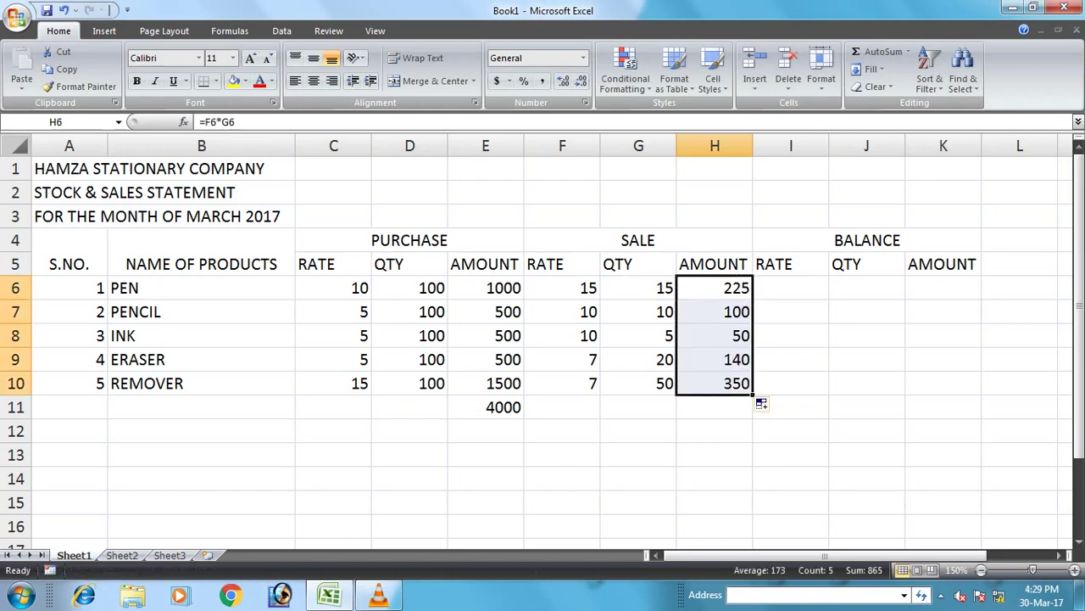
Step: Copy the sale rates F6:F10 into the balance RATE column starting at I6
click(790, 288)
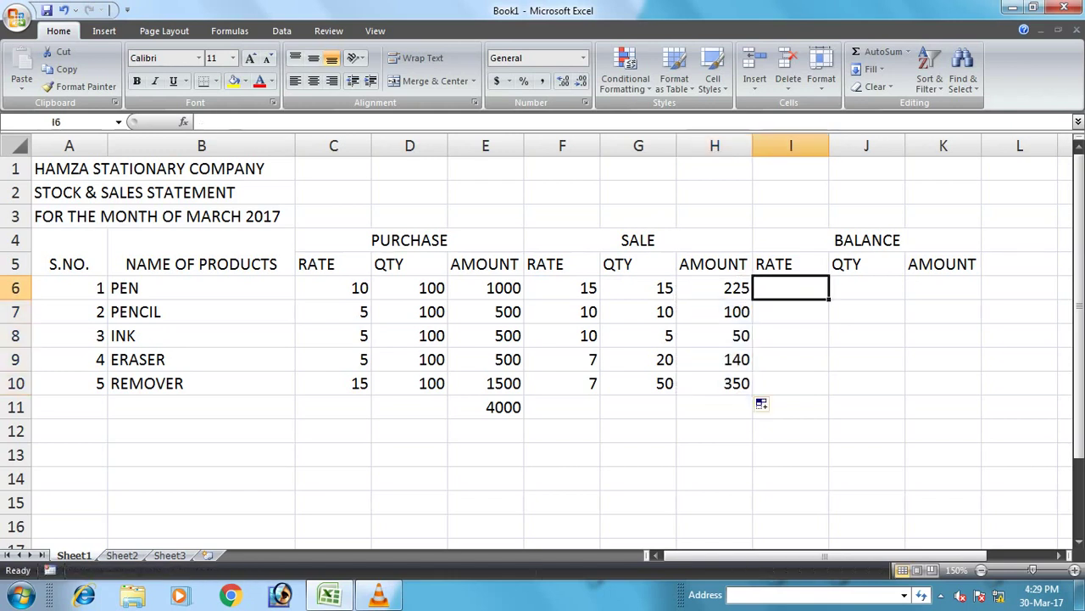
drag(562, 288, 563, 383)
click(66, 70)
click(790, 289)
click(21, 68)
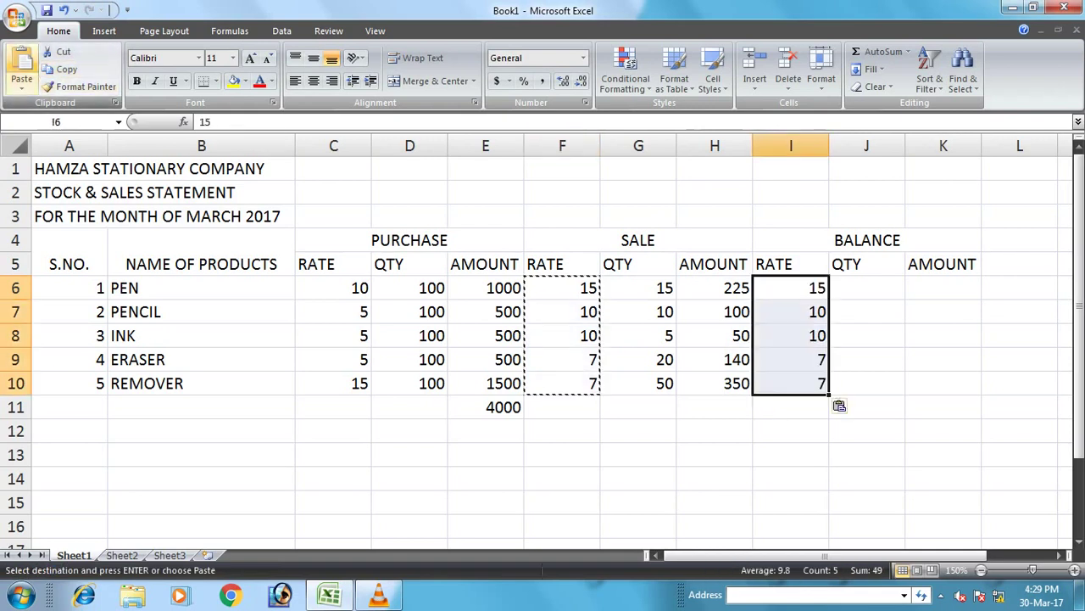
Step: Calculate the PEN balance quantity in J6 with =D6-G6 and fill the formula down to J10
click(866, 288)
text(=)
key(Left)
key(Left)
key(Left)
key(Left)
key(Left)
key(Left)
text(-)
key(Left)
key(Left)
key(Left)
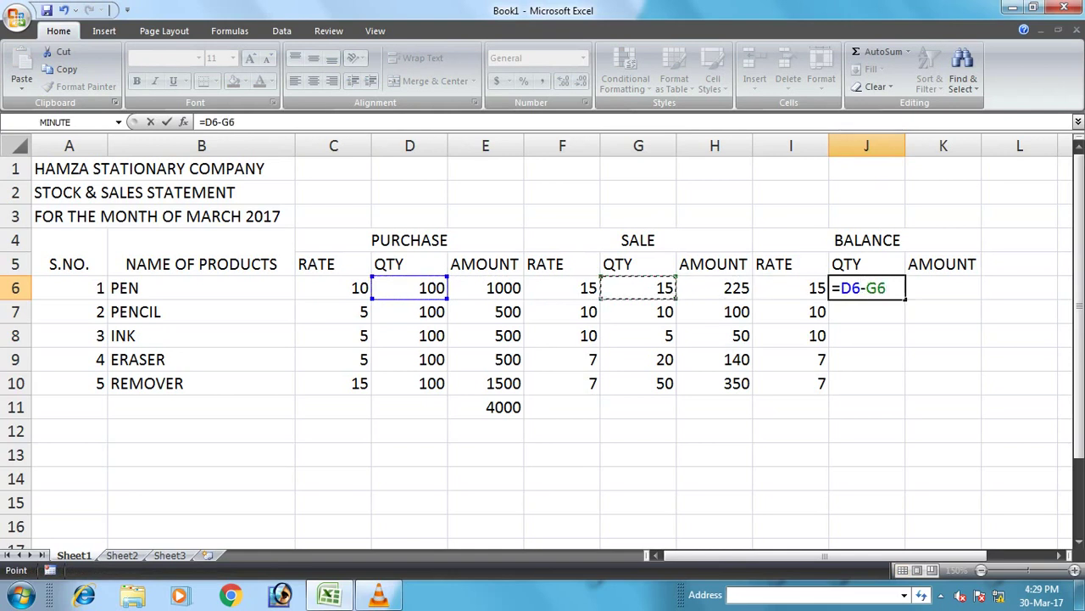
key(Return)
key(Up)
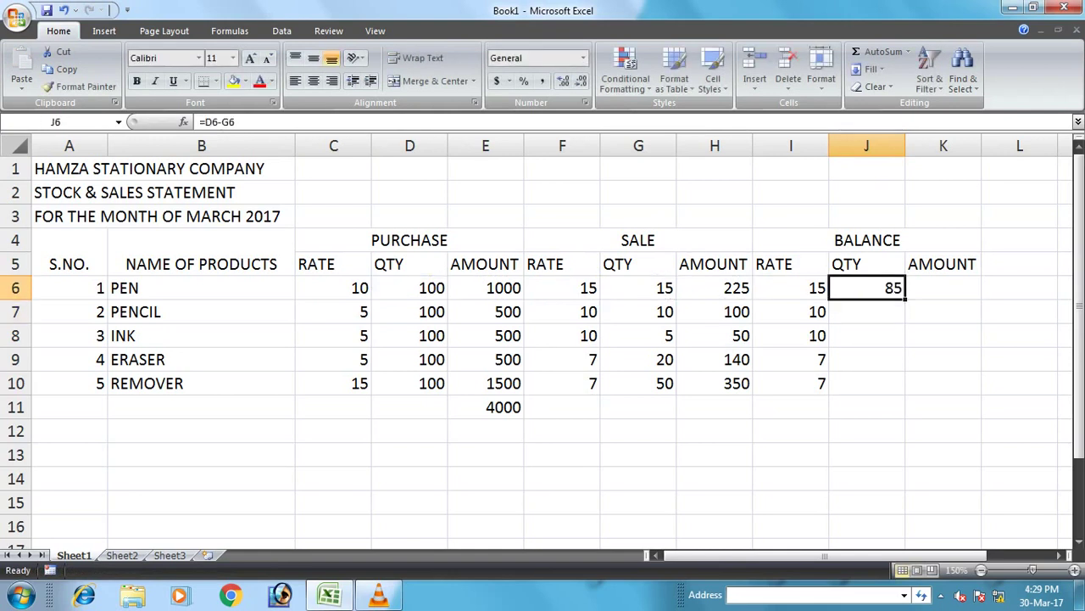
drag(905, 295, 905, 395)
Step: Calculate the PEN balance amount in K6 by multiplying I6 by J6, and fill the formula down to K10
key(Right)
text(=)
key(Left)
key(Left)
text(*)
key(Left)
key(Return)
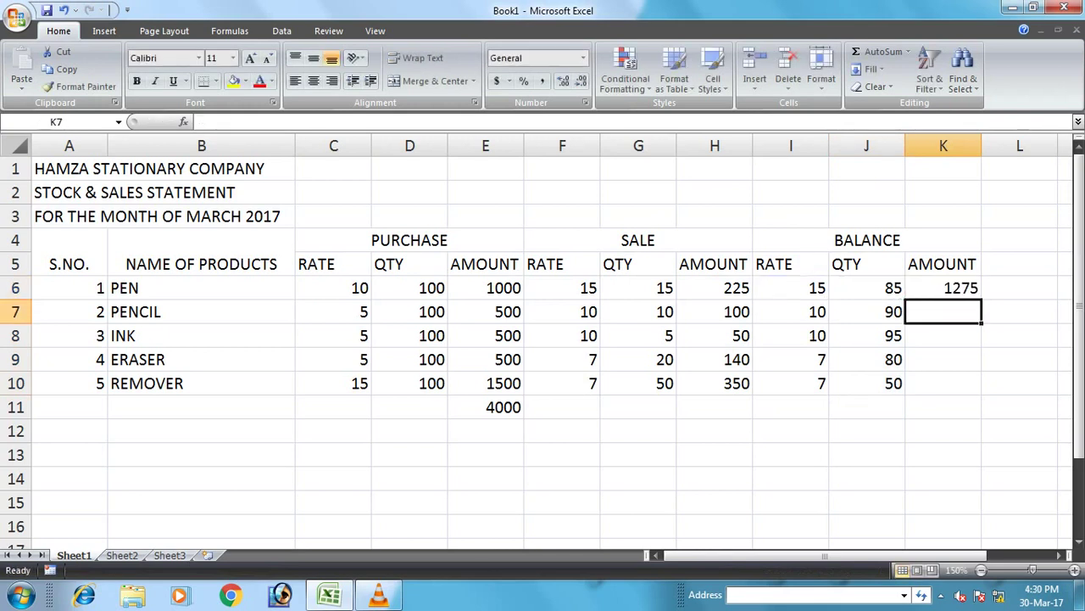
key(Up)
drag(982, 300, 991, 404)
Step: Total the sale amounts in H11 and the balance amounts in K11 with AutoSum
click(715, 407)
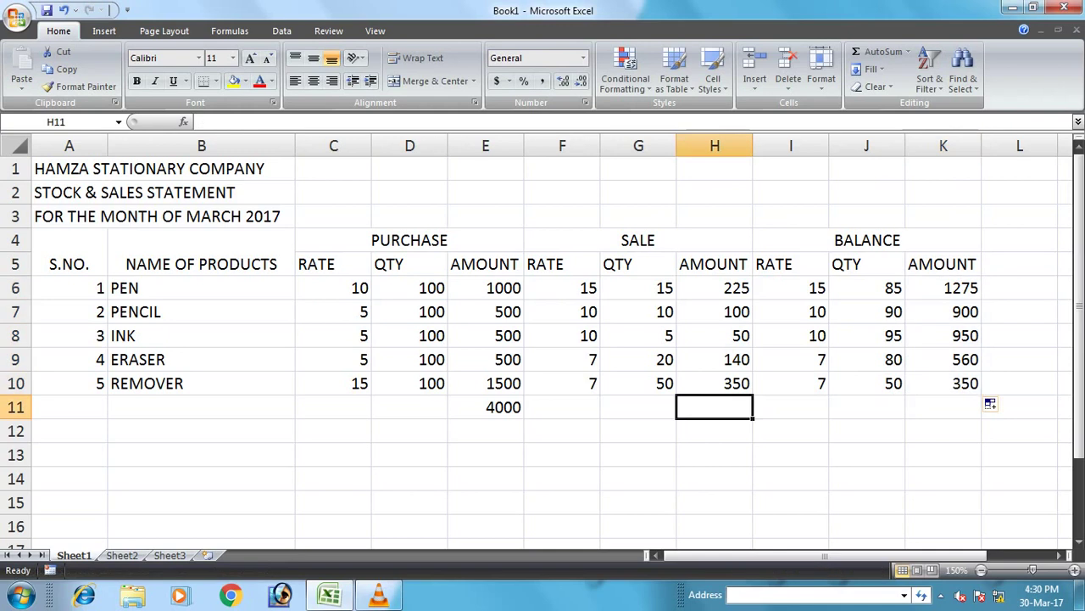
click(882, 52)
click(882, 52)
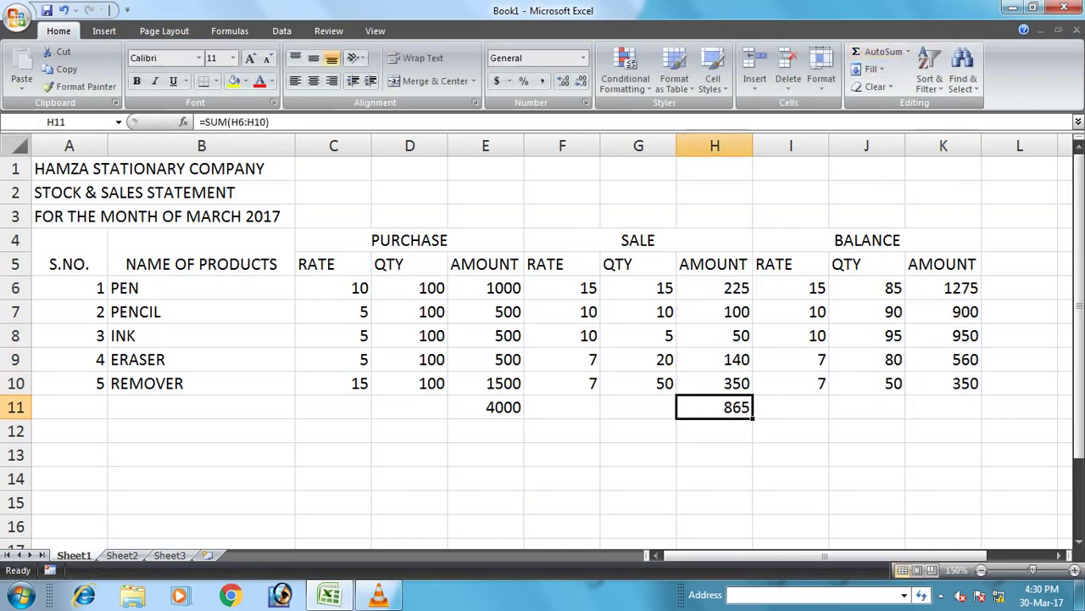
click(944, 407)
click(882, 52)
click(882, 52)
click(791, 430)
Step: Apply All Borders to the whole statement table A4:K11
drag(69, 240, 944, 407)
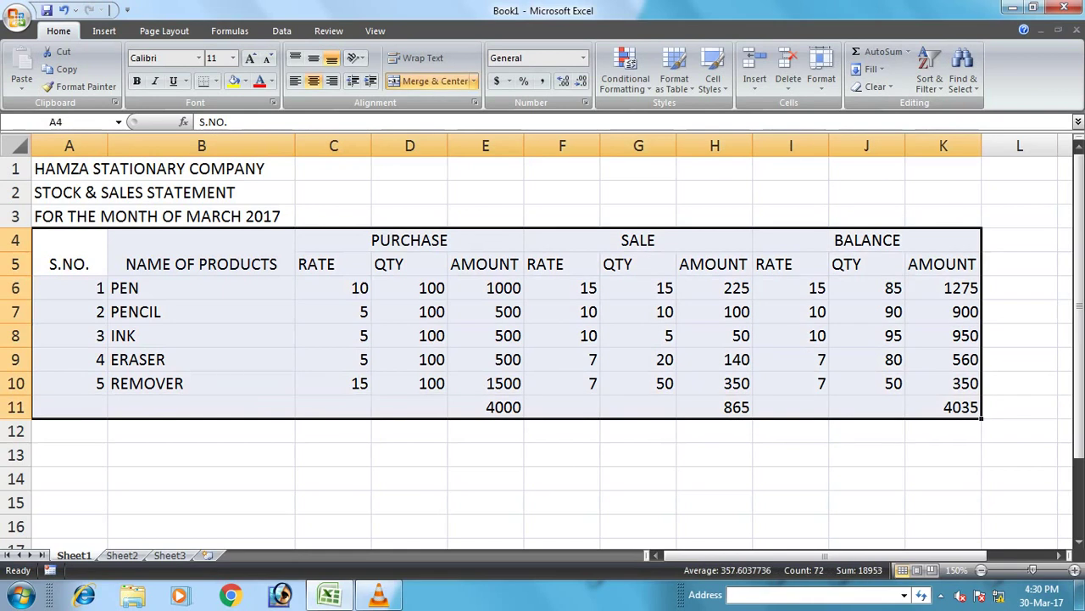
click(216, 82)
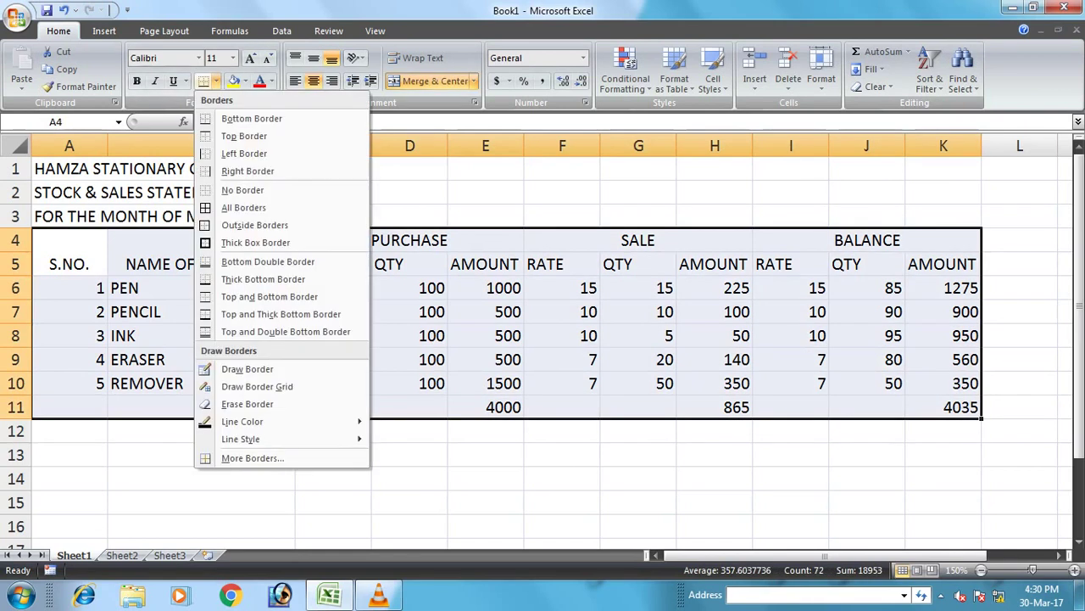
click(253, 458)
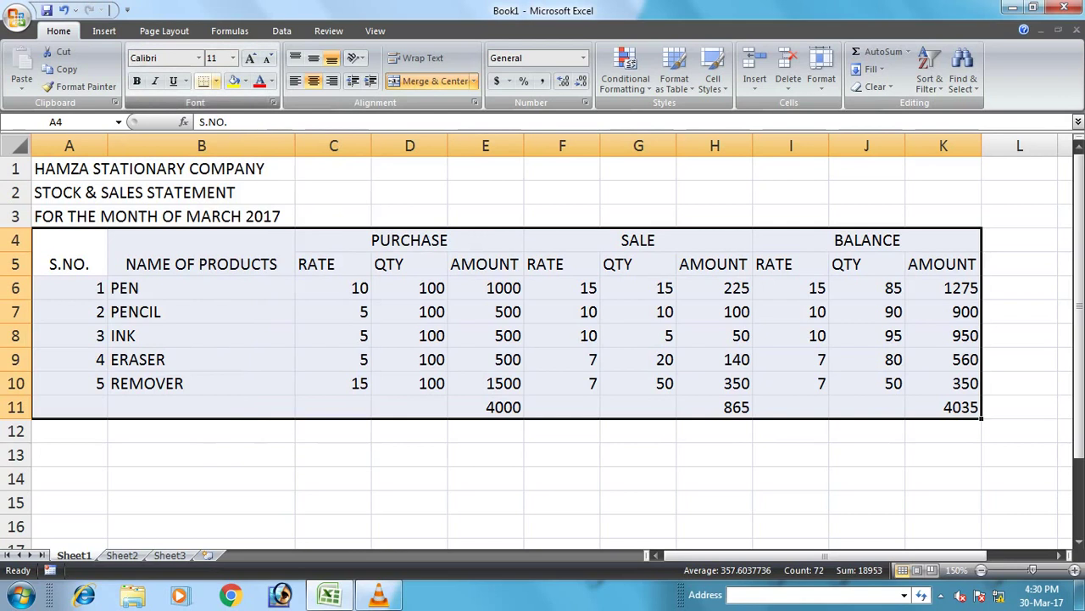
click(216, 81)
click(243, 208)
click(519, 339)
Step: Merge and center the empty cells A11:D11 in the totals row
drag(114, 407, 448, 413)
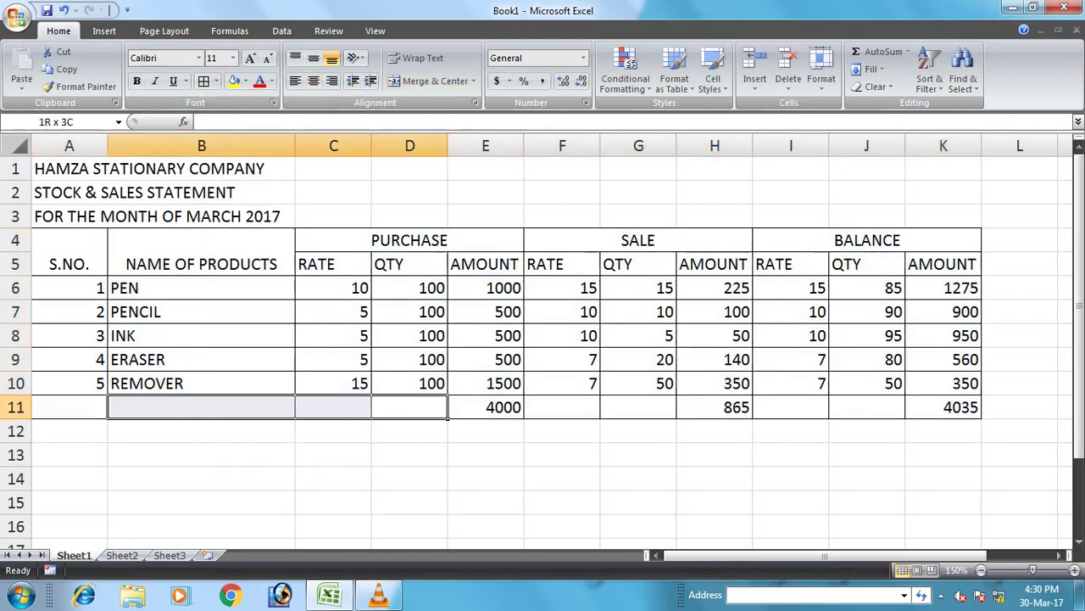
drag(114, 408, 68, 408)
click(435, 80)
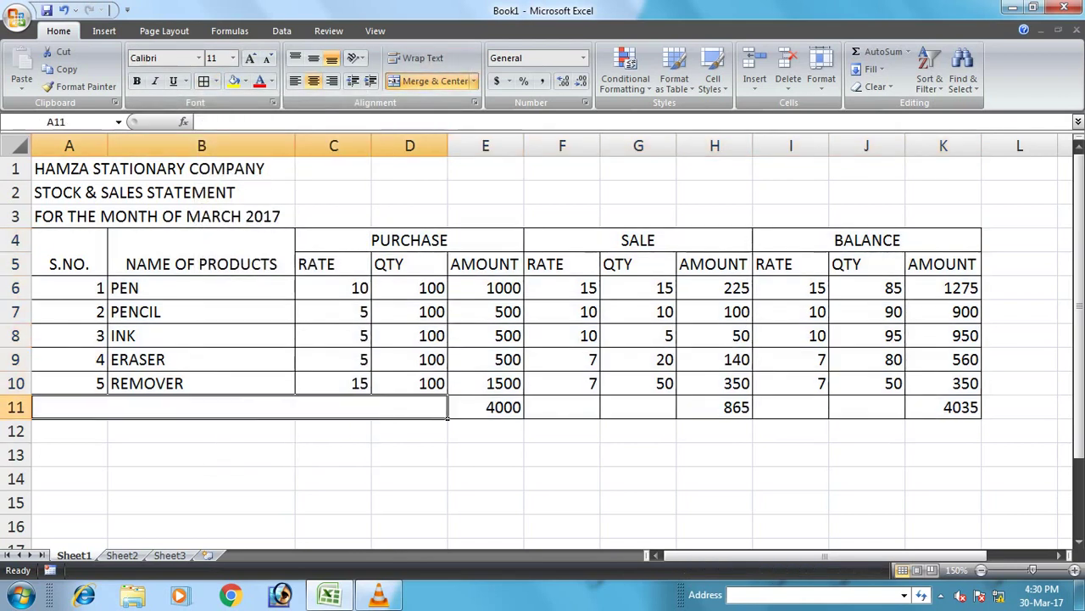
Step: Enter the label TOTAL VALUE in the merged cell A11 of the totals row
text(TOTAL)
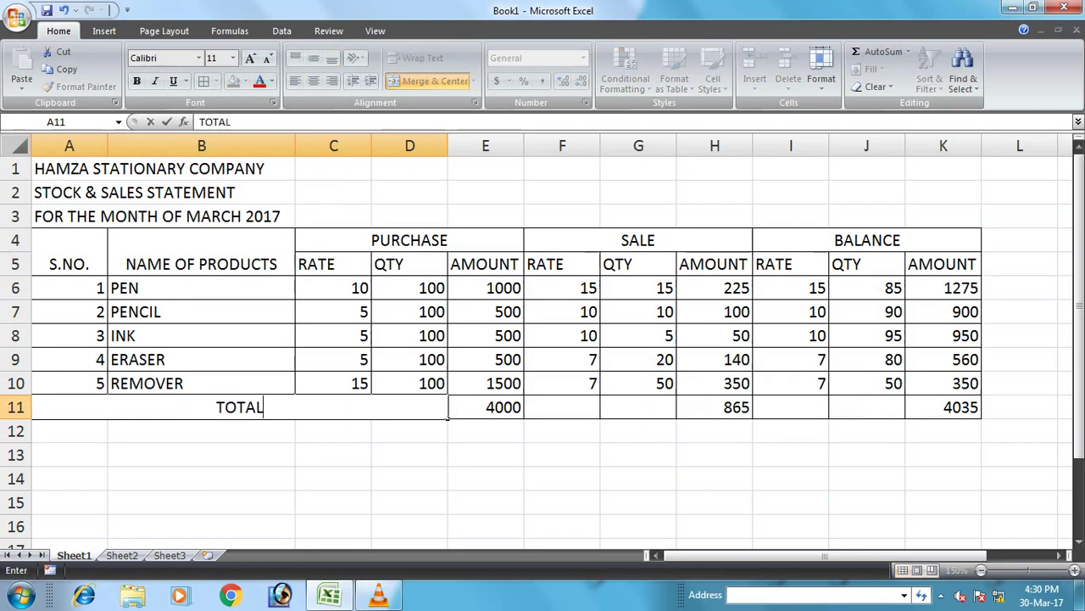
text( AMOUNT)
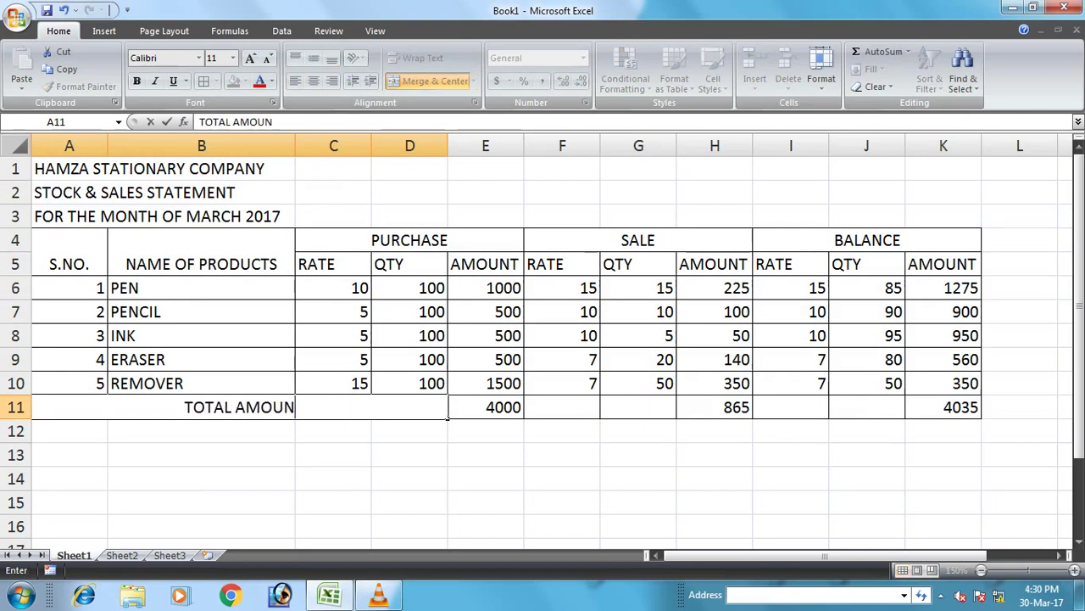
key(BackSpace)
key(BackSpace)
key(BackSpace)
key(BackSpace)
key(BackSpace)
key(BackSpace)
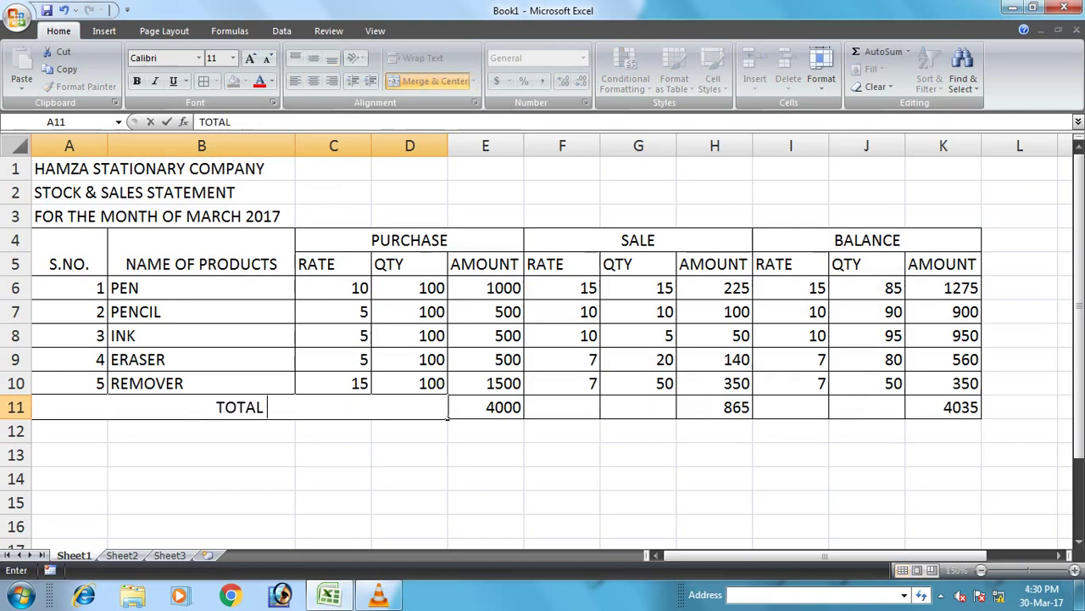
text(VALUE)
key(Return)
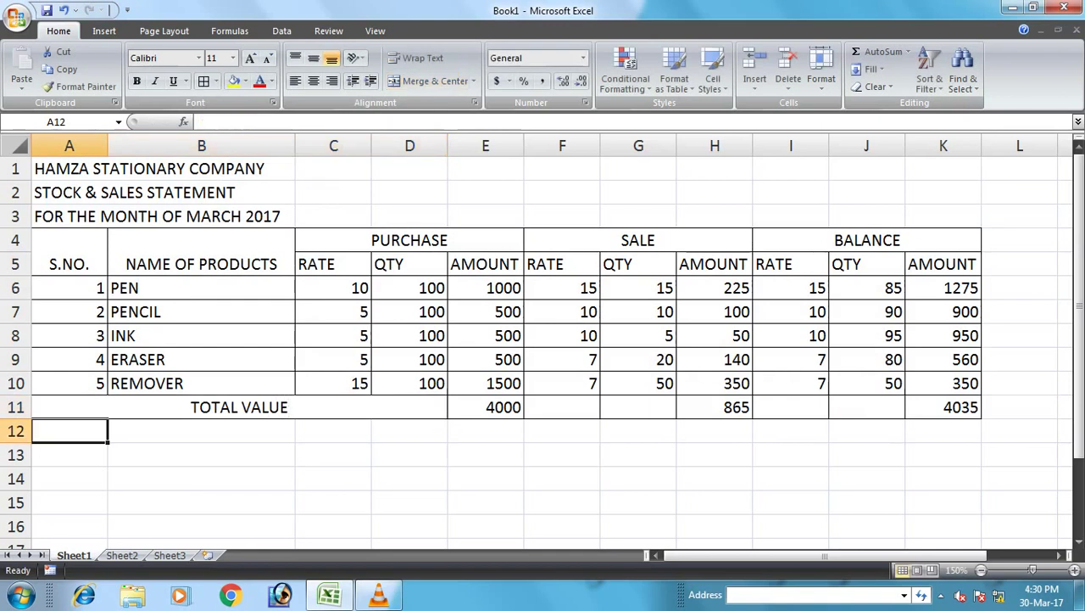
Step: Center the contents of the whole statement table A4:K11 both vertically and horizontally
drag(70, 242, 982, 416)
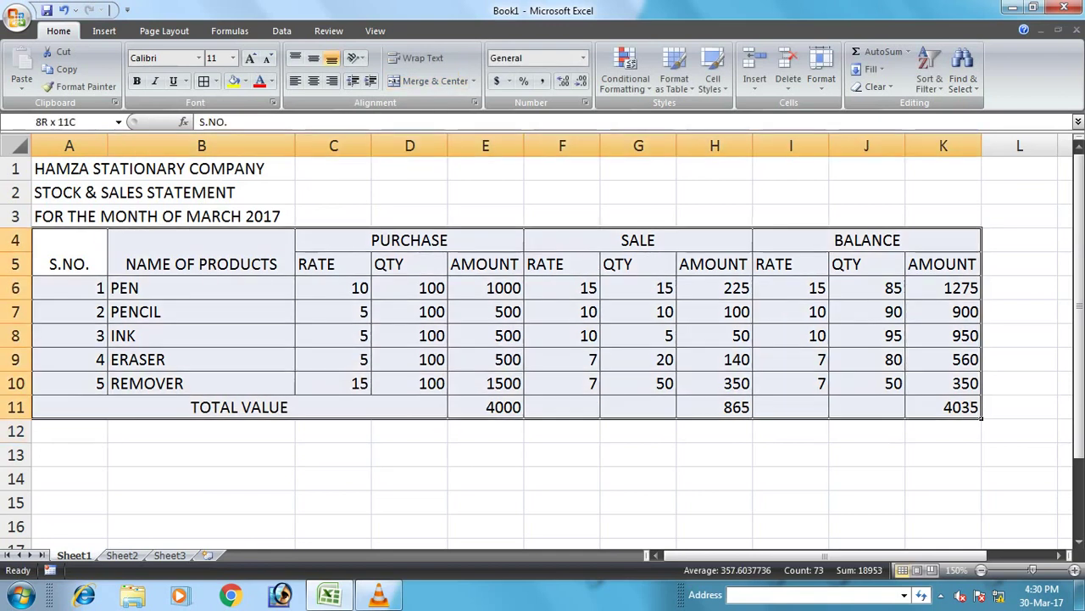
click(314, 58)
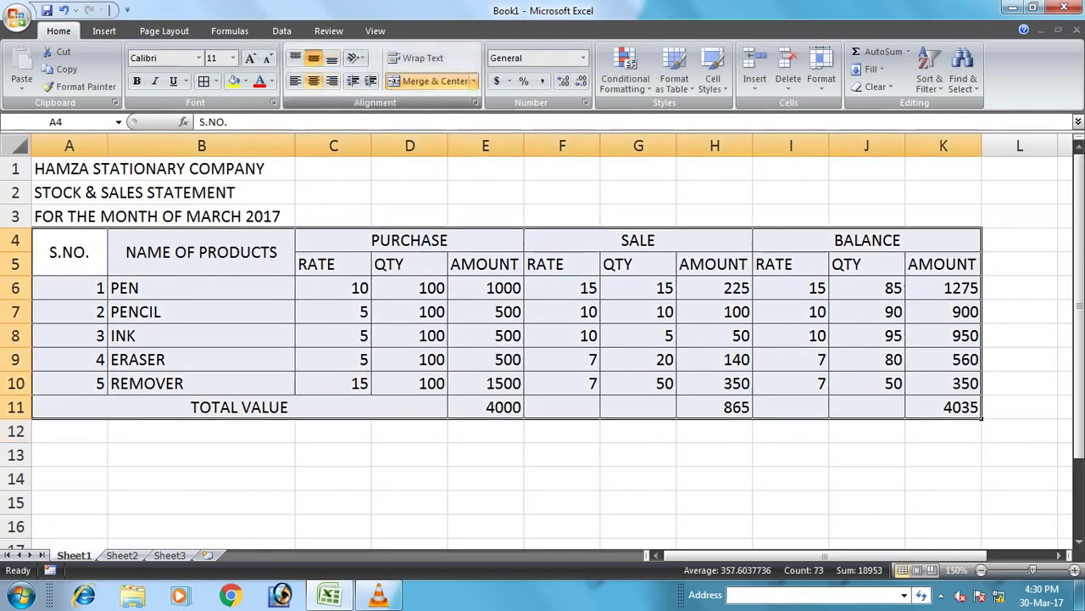
click(313, 80)
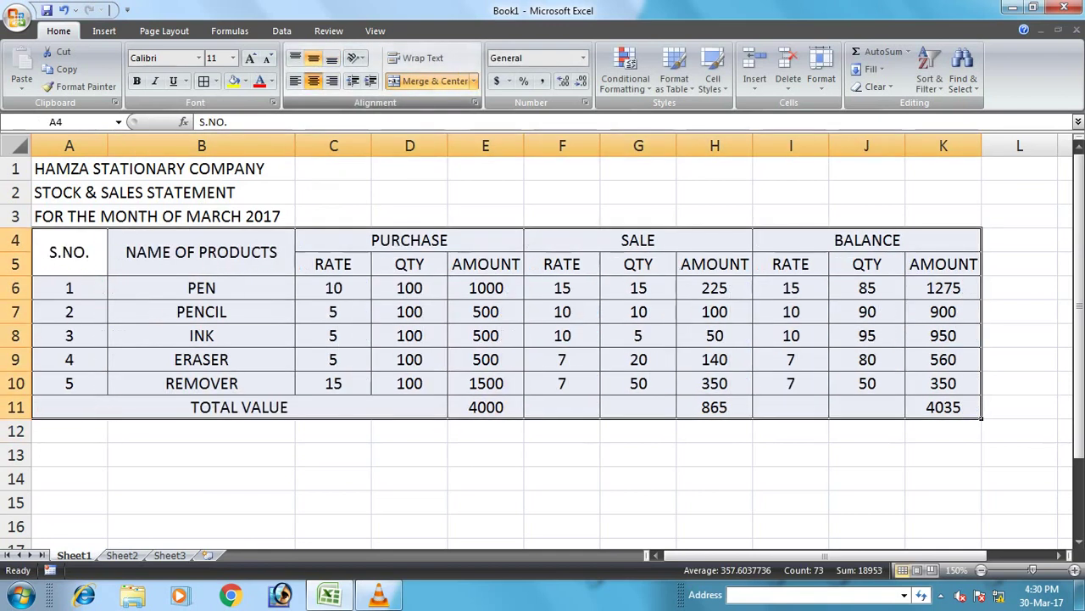
Step: Make the table headings in rows 4 and 5 and the three title lines in rows 1 to 3 bold
click(334, 264)
drag(69, 252, 944, 261)
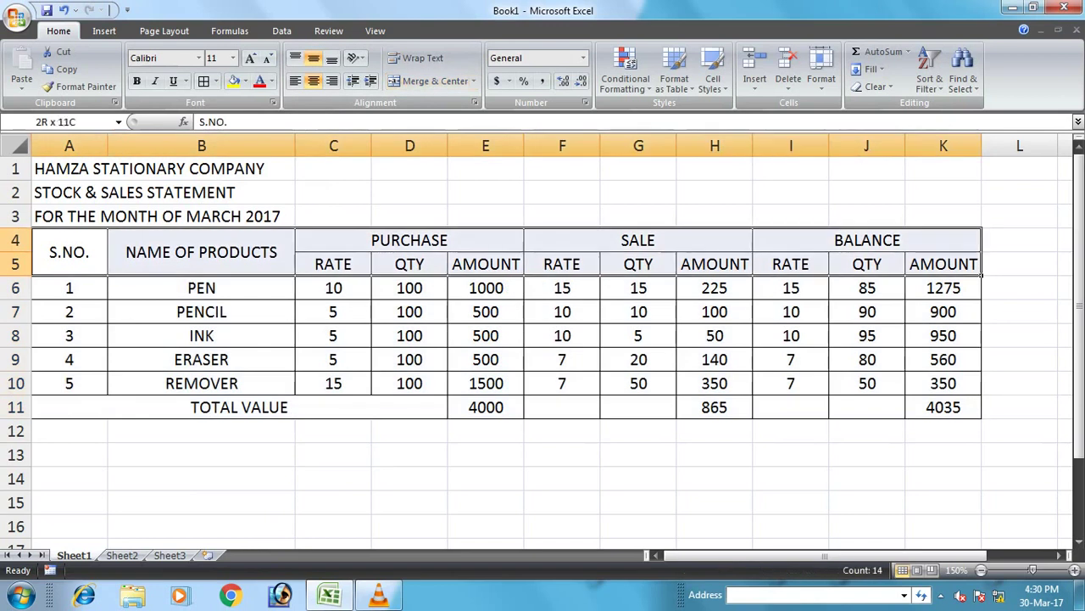
click(137, 80)
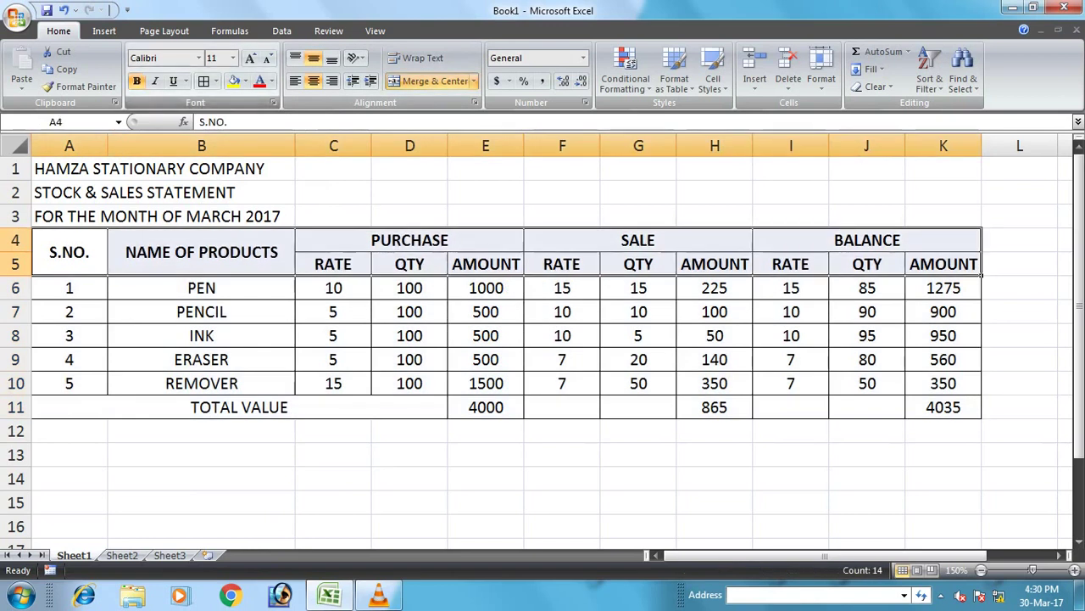
drag(85, 169, 108, 273)
click(137, 80)
Step: Merge and center each of the three title lines in rows 1 to 3 across columns A to K
drag(70, 169, 944, 169)
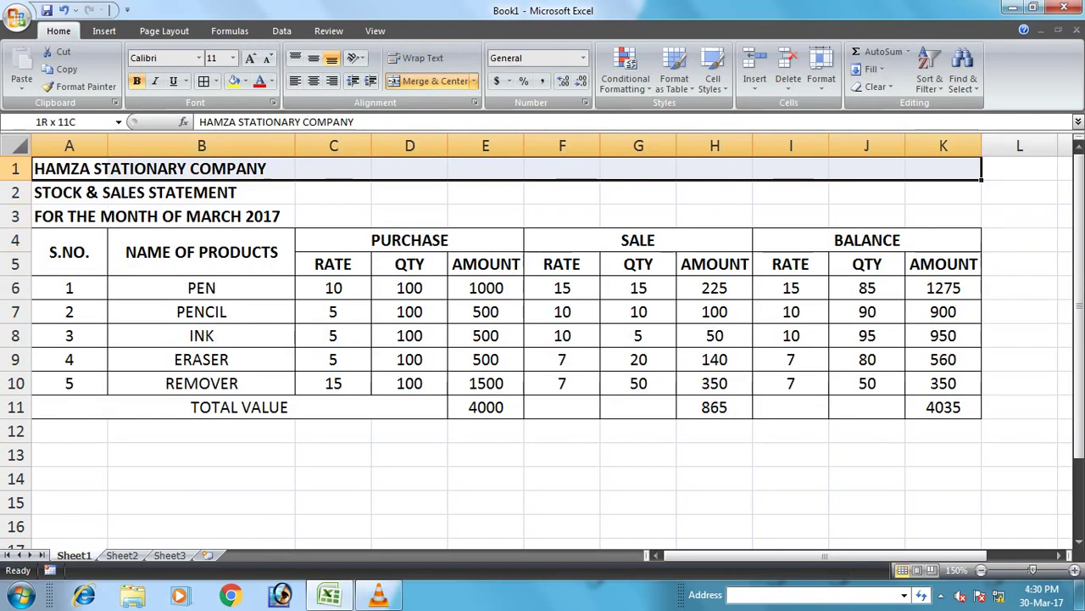
click(435, 80)
drag(51, 193, 944, 193)
click(435, 80)
drag(51, 216, 944, 216)
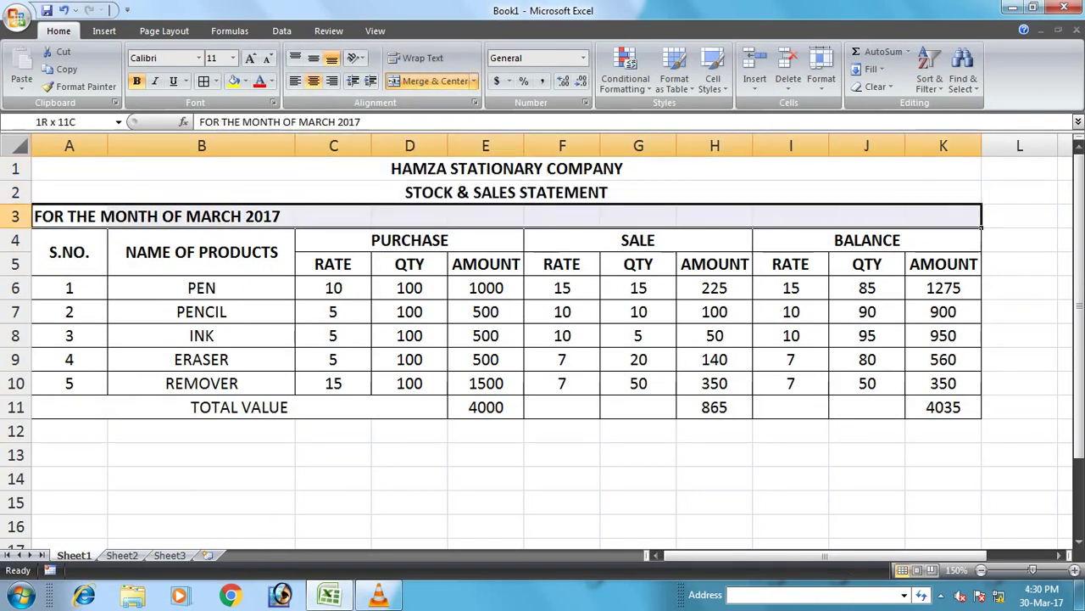
click(435, 80)
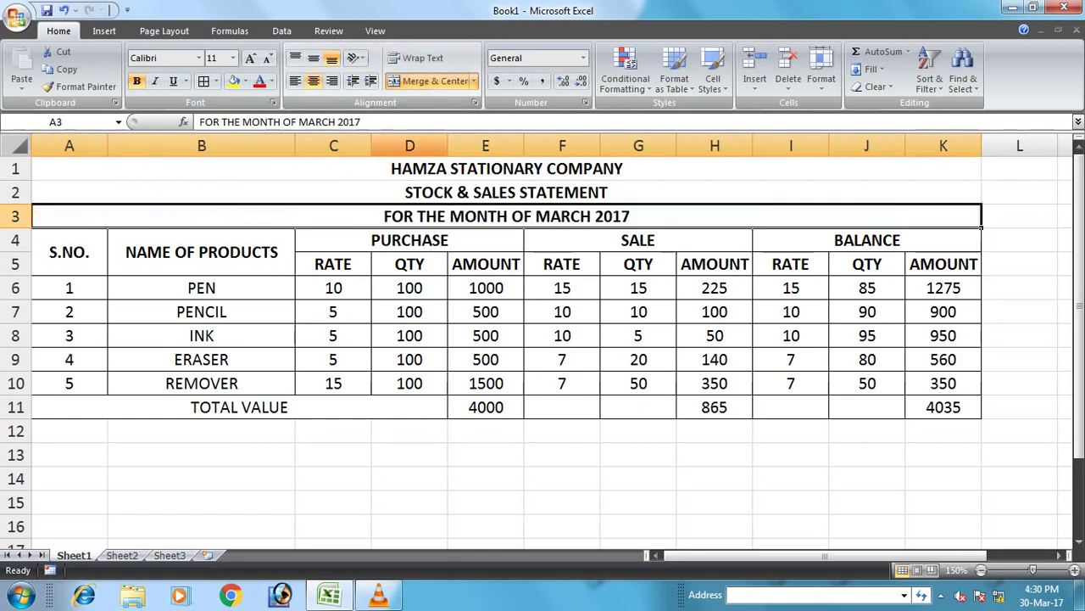
Step: Set the font of the three title lines in rows 1 to 3 to Verdana
drag(409, 169, 410, 216)
click(161, 57)
click(198, 58)
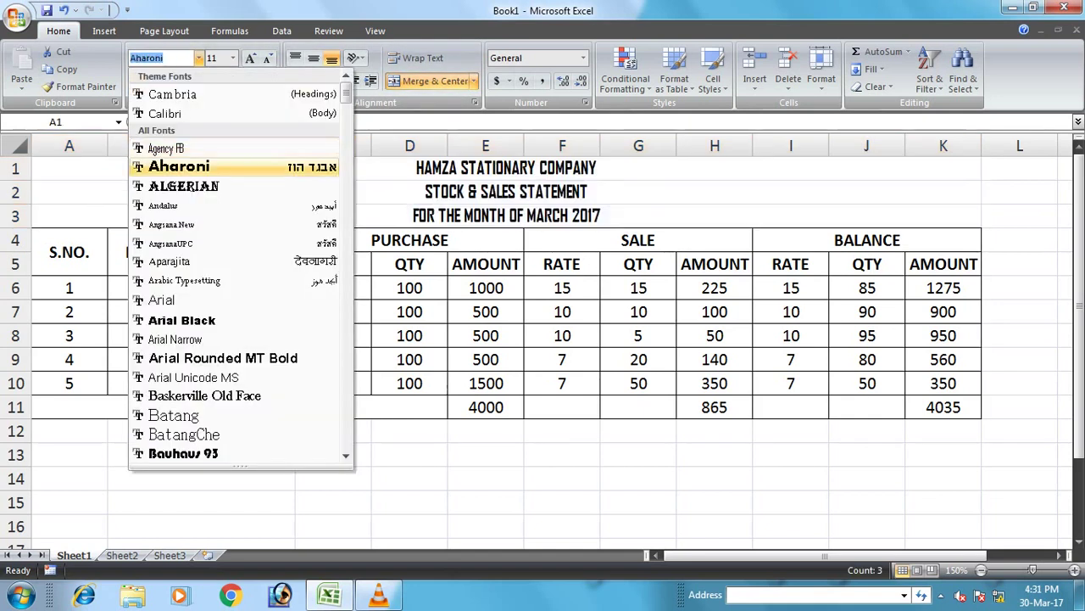
key(Down)
key(Down)
key(Down)
key(Down)
key(Down)
key(Down)
key(Down)
key(Down)
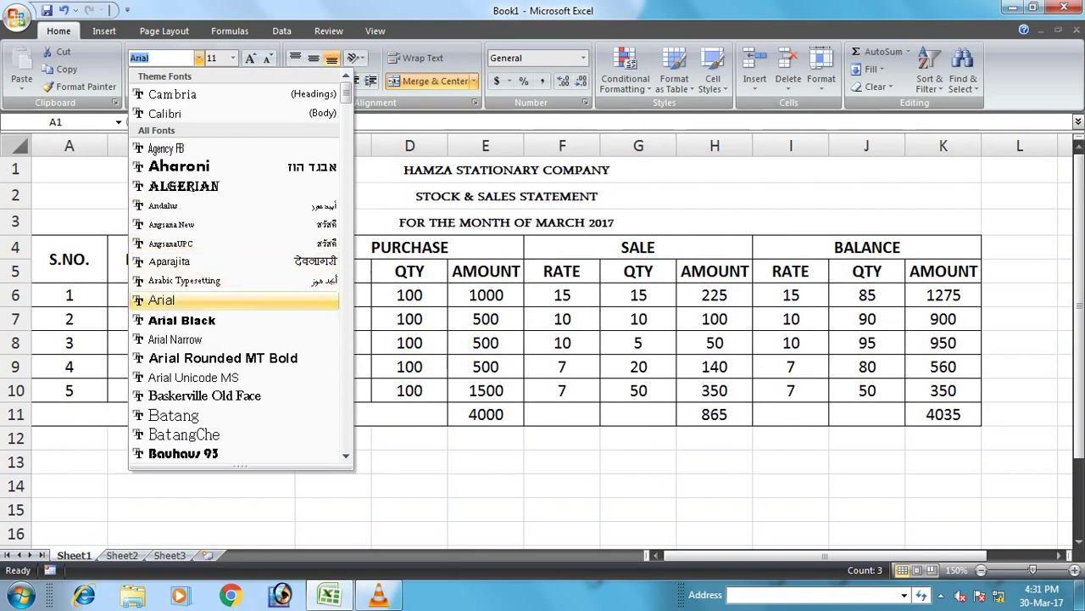
key(Down)
key(Down)
key(Down)
key(Down)
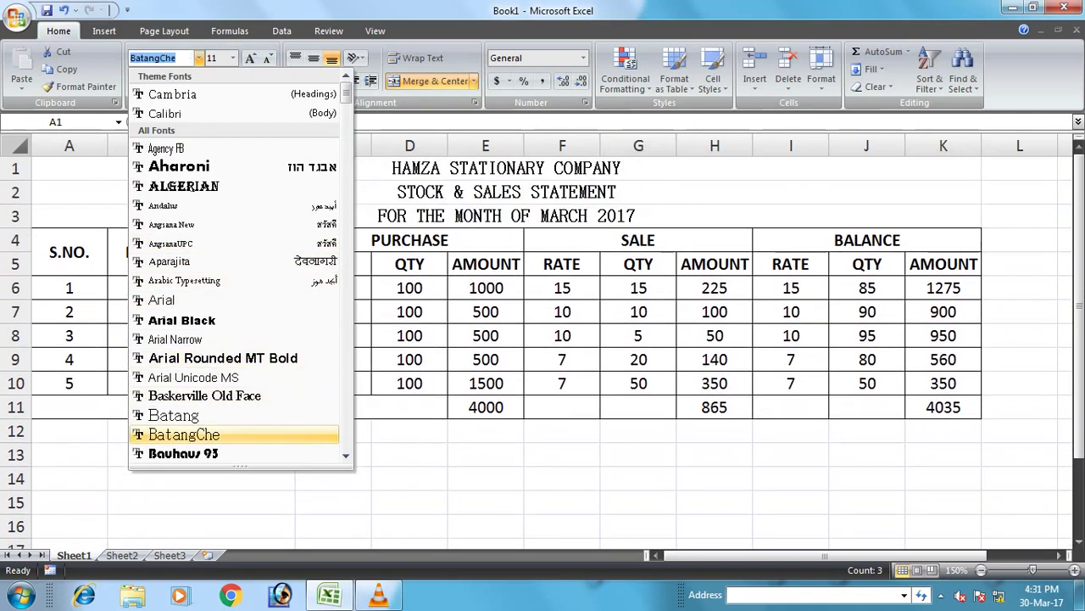
text(verdana)
key(Return)
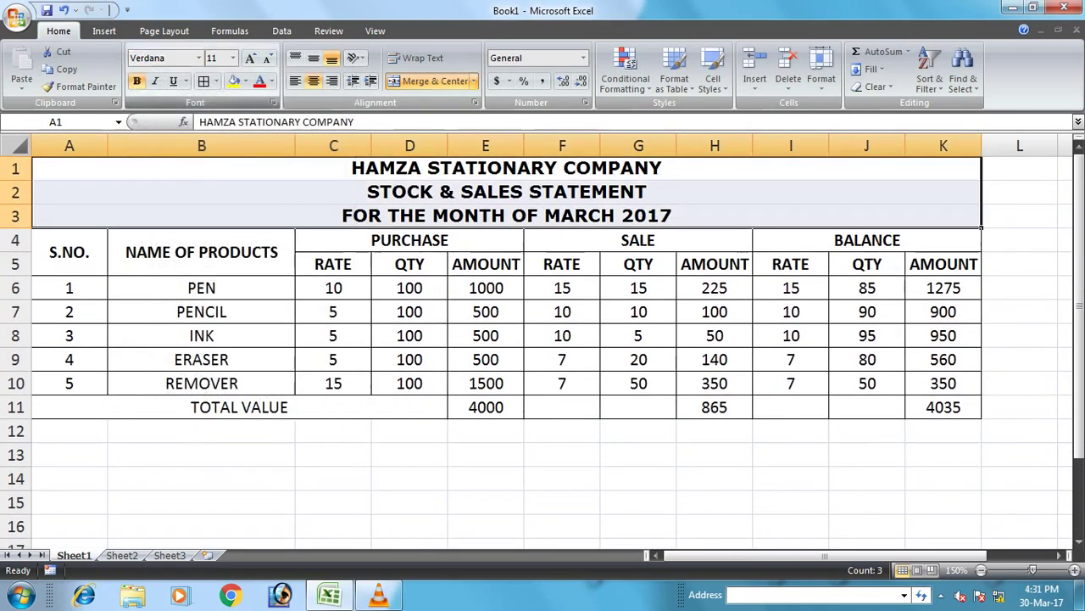
Step: Increase the font size of the company name in row 1 to 12
click(410, 263)
click(409, 169)
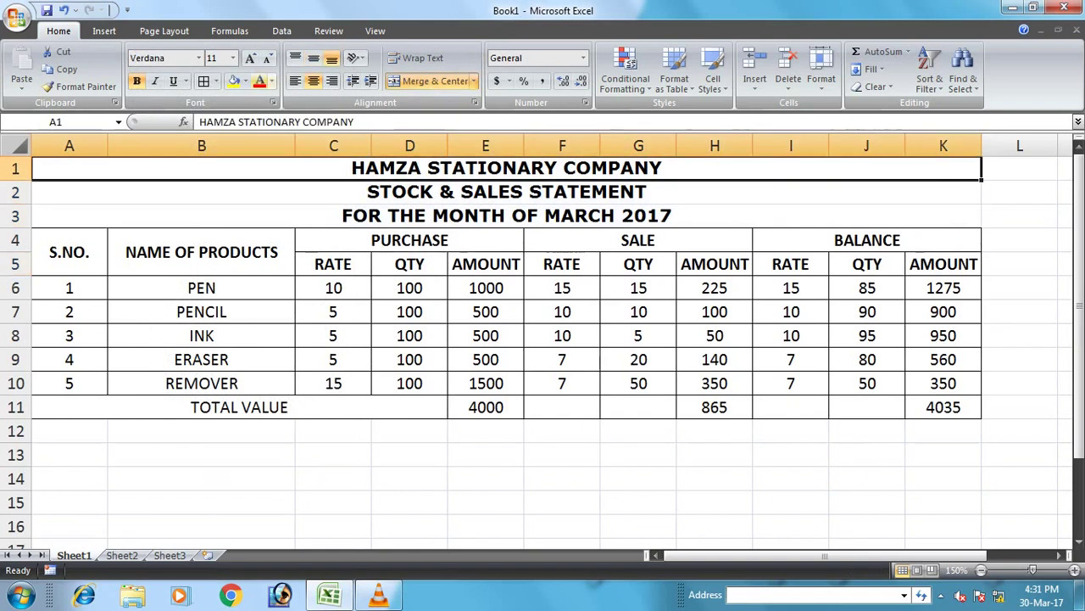
click(250, 59)
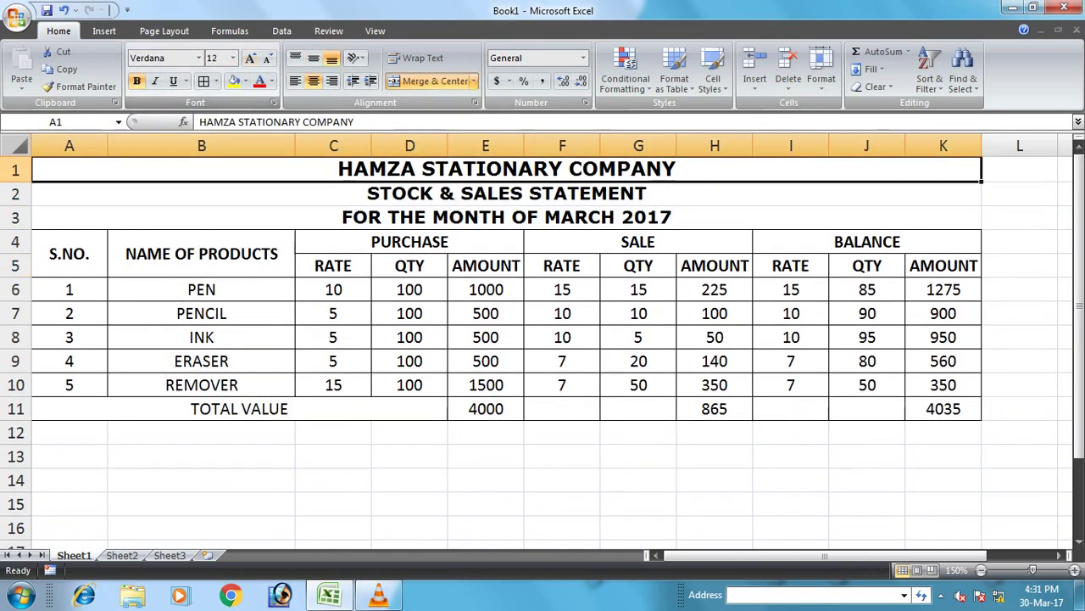
Step: Fill the heading rows A4:K5 and the totals row A11:K11 with light orange
click(486, 338)
drag(69, 254, 943, 258)
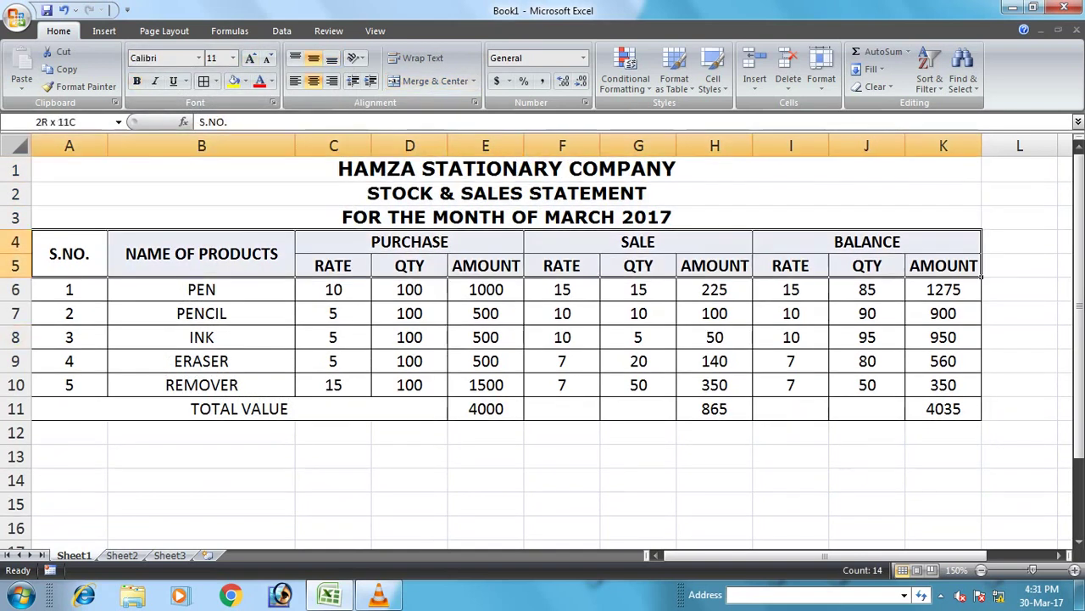
click(245, 82)
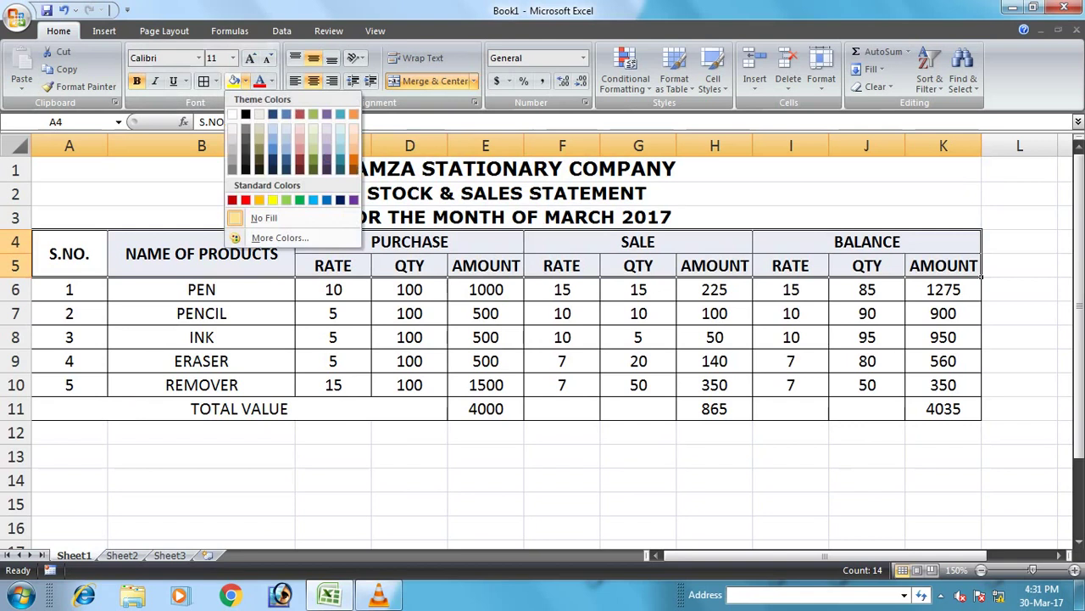
click(354, 134)
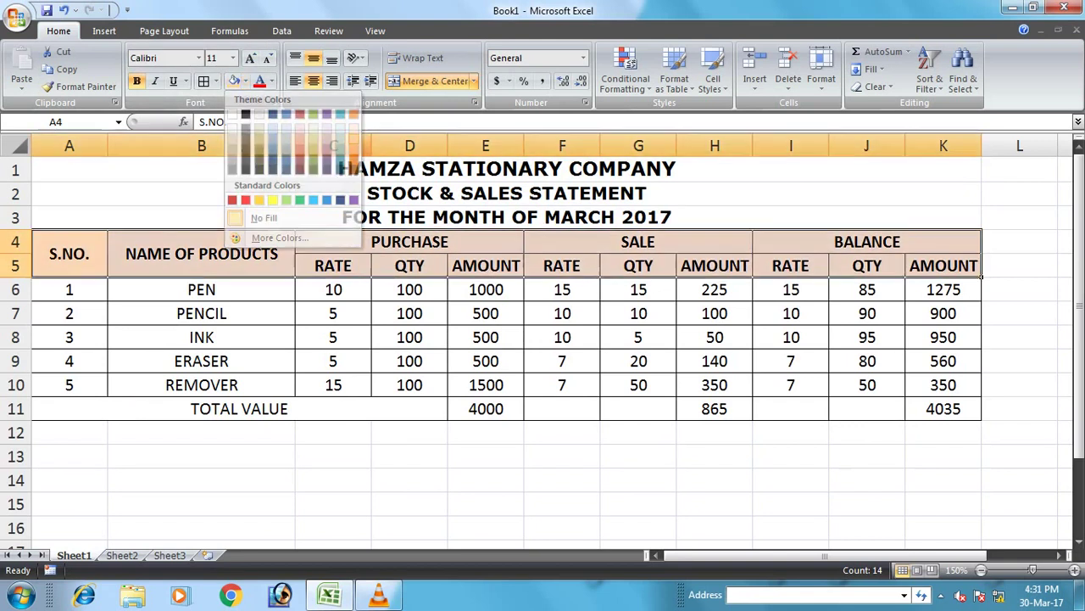
click(519, 412)
drag(424, 411, 949, 411)
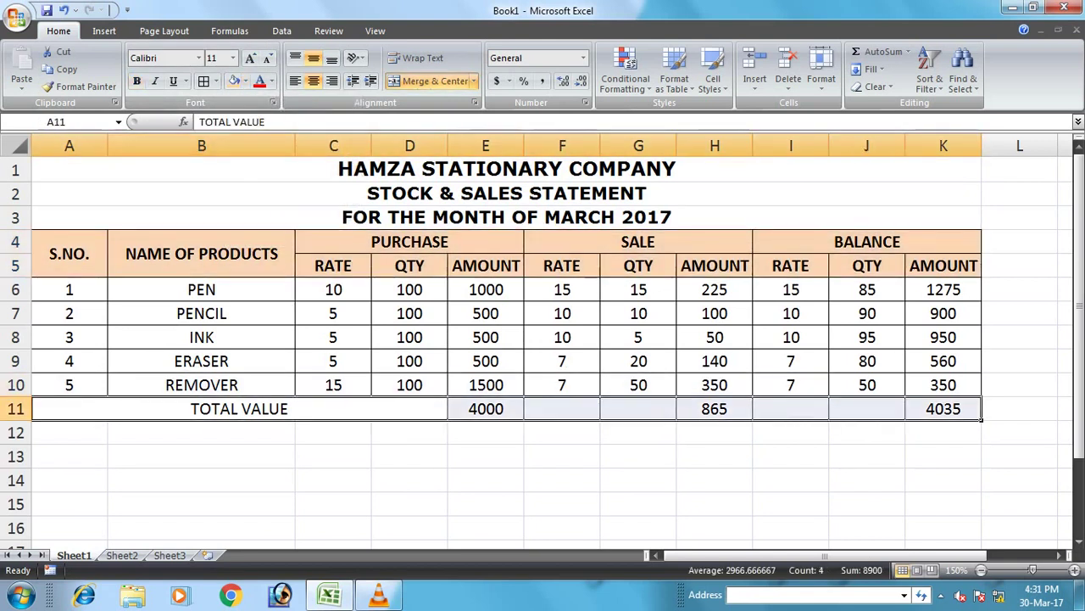
click(234, 82)
click(486, 457)
Step: Format the purchase amounts E6:E11 with Comma Style and no decimal places
drag(486, 289, 485, 407)
click(541, 81)
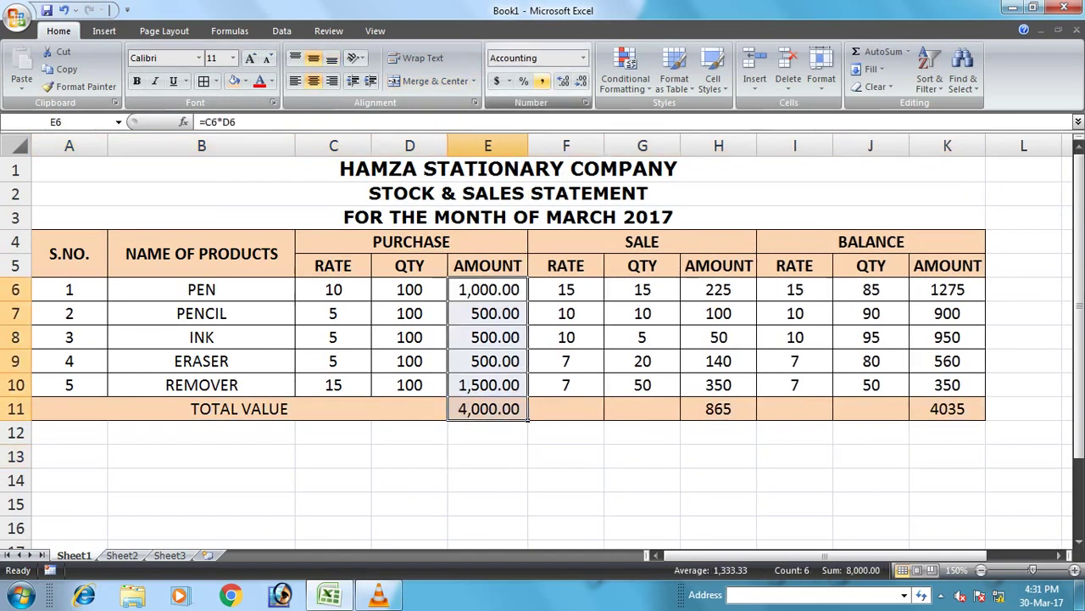
click(582, 81)
click(582, 80)
Step: Format the sale amounts H6:H11 and the balance amounts K6:K11 with Comma Style and no decimal places
drag(718, 289, 719, 408)
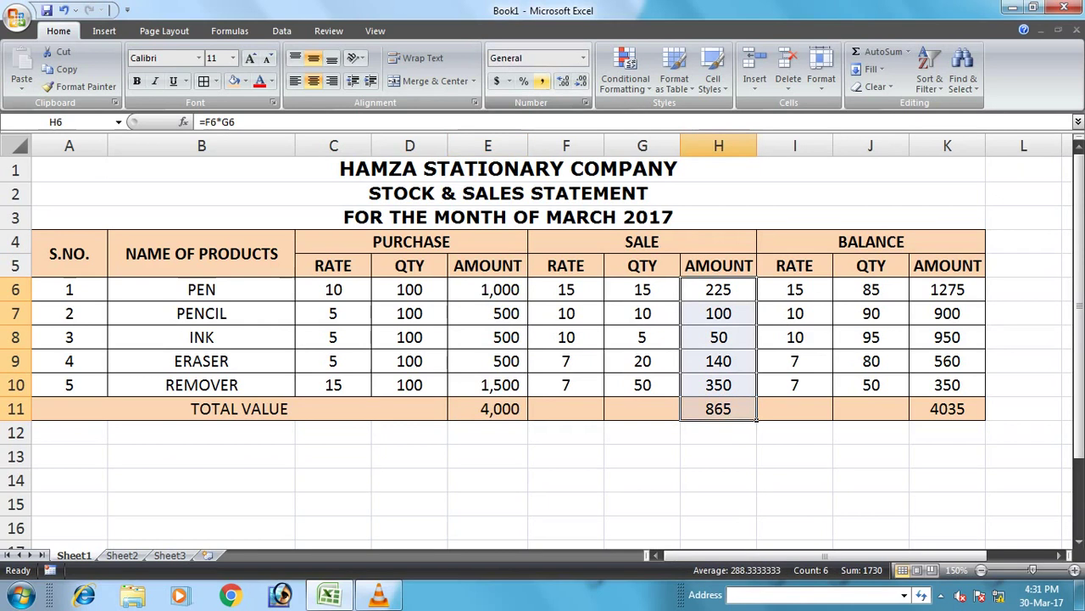
click(542, 81)
click(581, 80)
click(581, 81)
click(947, 289)
drag(947, 289, 947, 408)
click(541, 81)
click(581, 81)
click(582, 80)
click(719, 479)
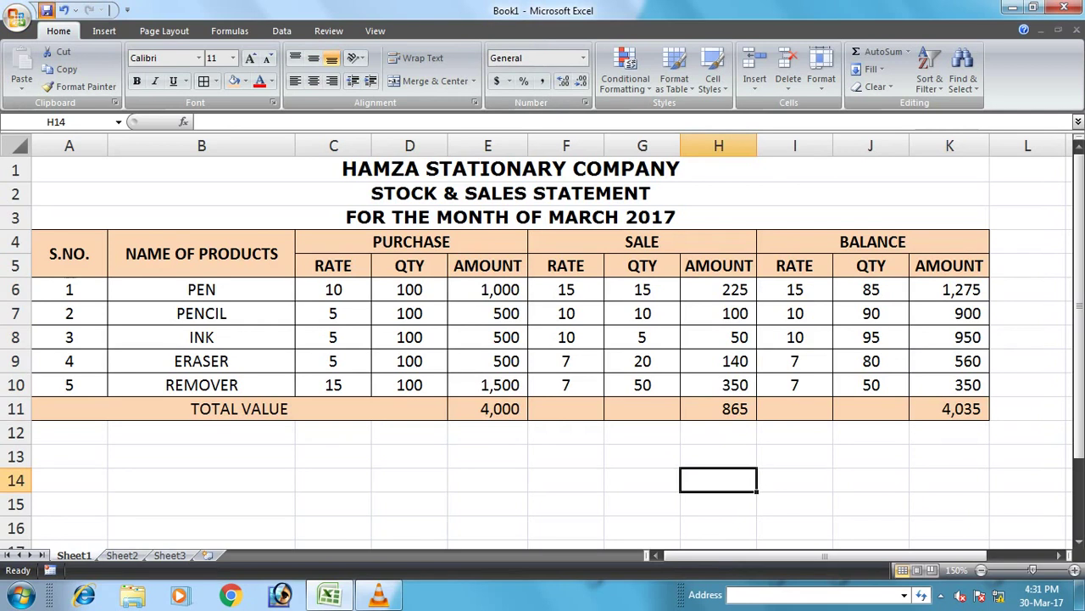
Step: Start saving the workbook and choose the Excel Sheets folder inside My Folder and Online Working on Local Disk (D:)
key(ctrl+s)
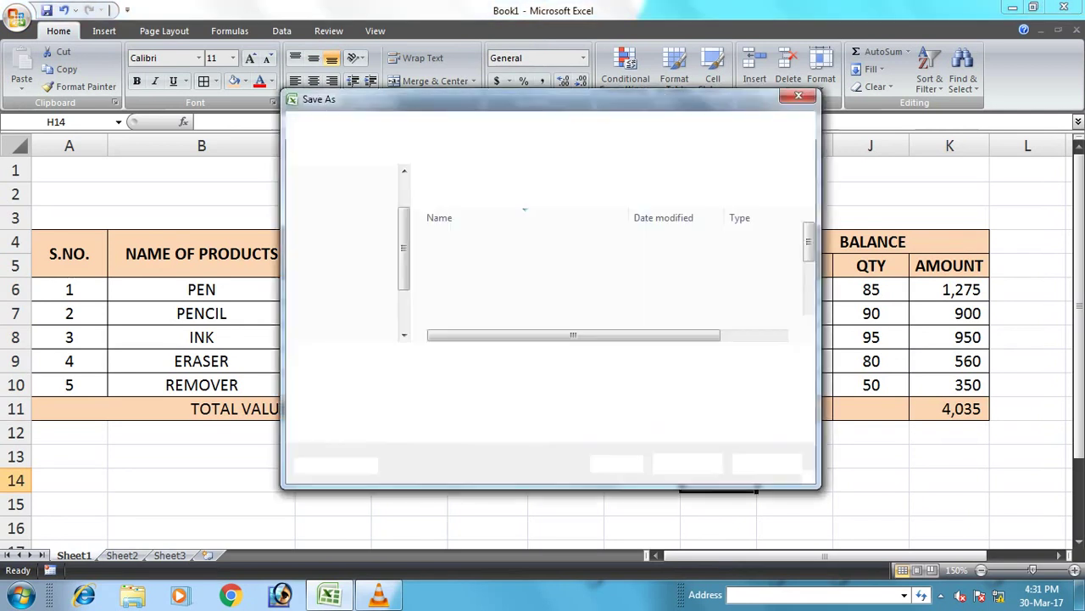
click(767, 463)
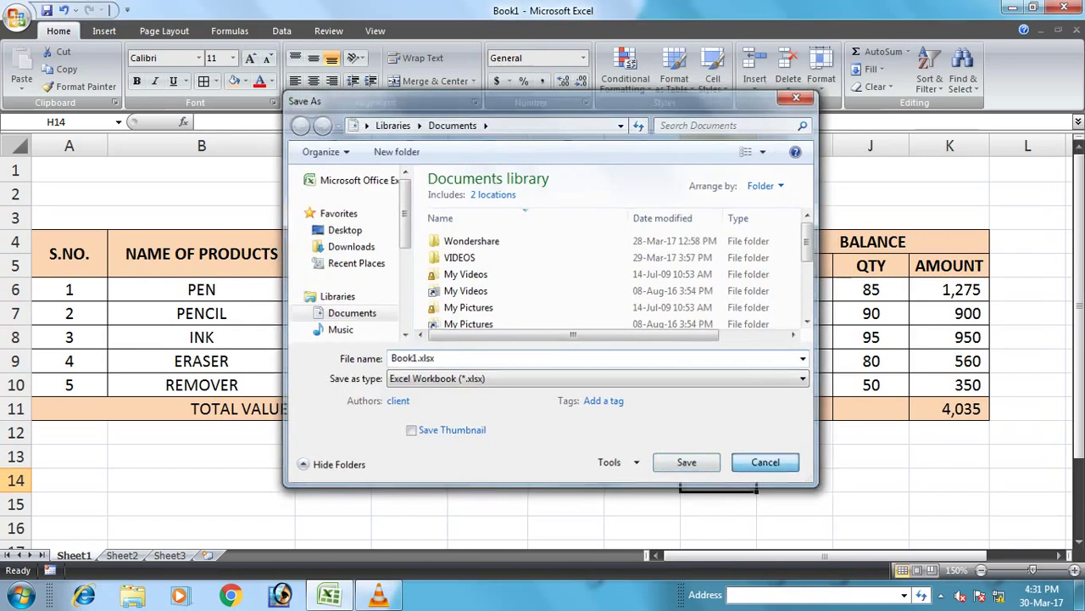
click(46, 11)
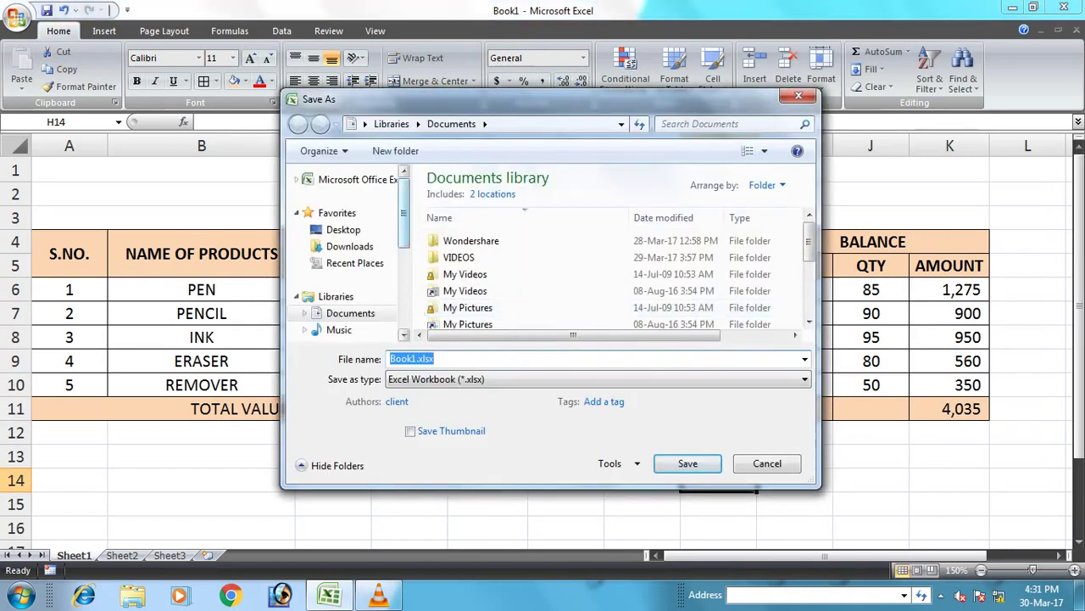
scroll(348, 255, down, 3)
click(352, 255)
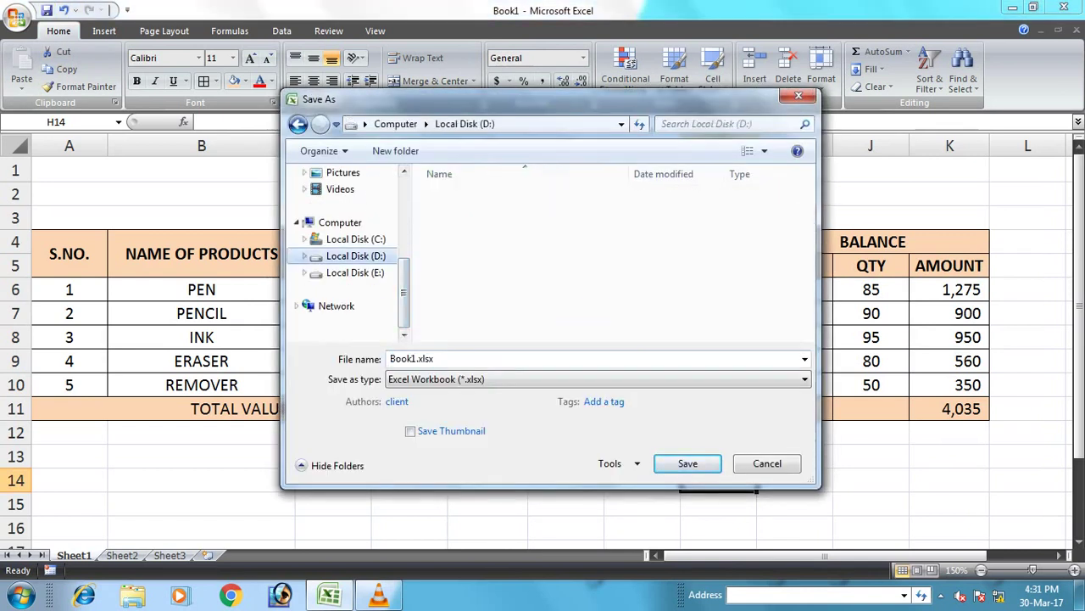
double_click(463, 264)
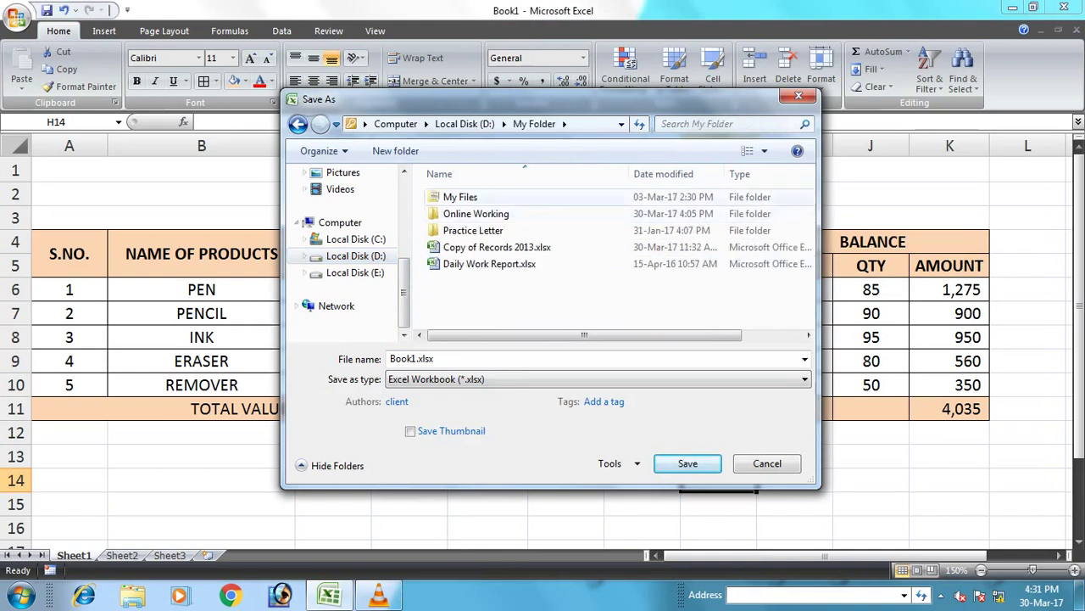
click(475, 214)
double_click(475, 214)
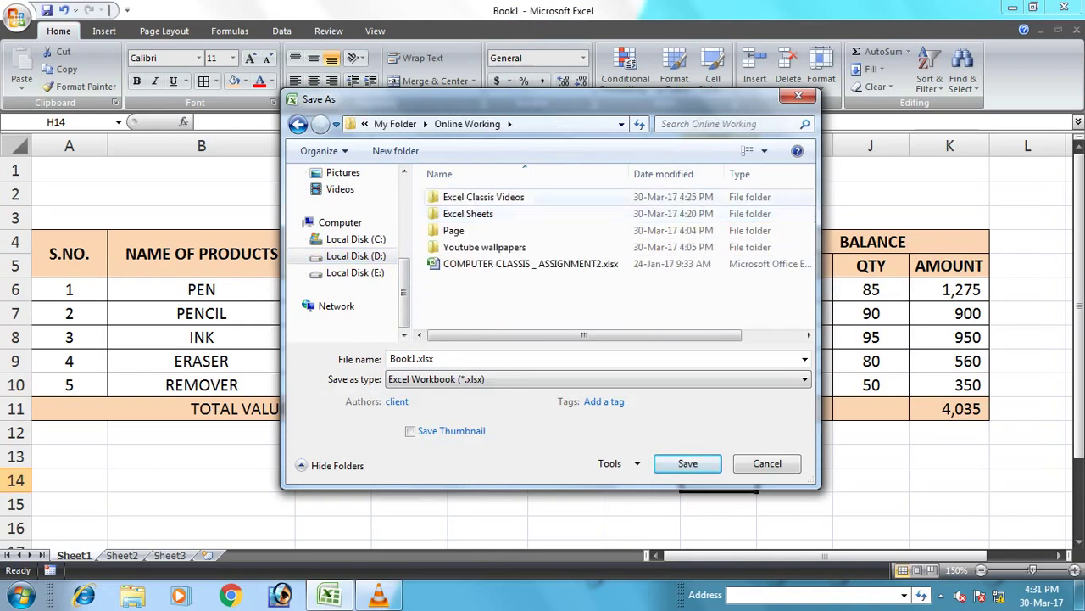
double_click(484, 214)
Step: Name the workbook STOCK & SALE STATEMENT and save it as an Excel Workbook
click(492, 359)
text(STOCK & SALE STET)
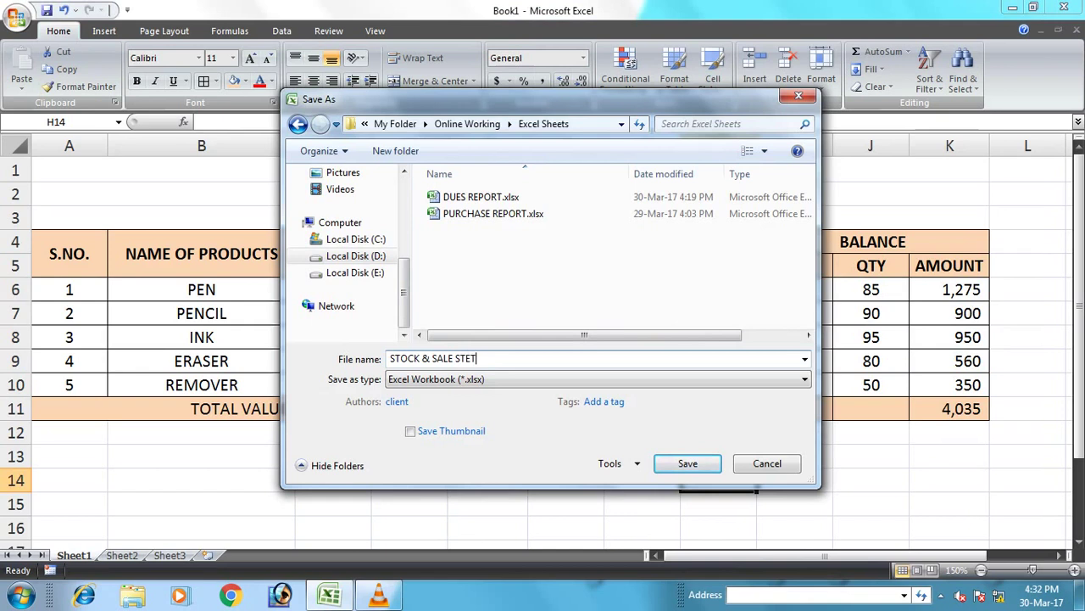
key(BackSpace)
key(BackSpace)
text(ATEMEN)
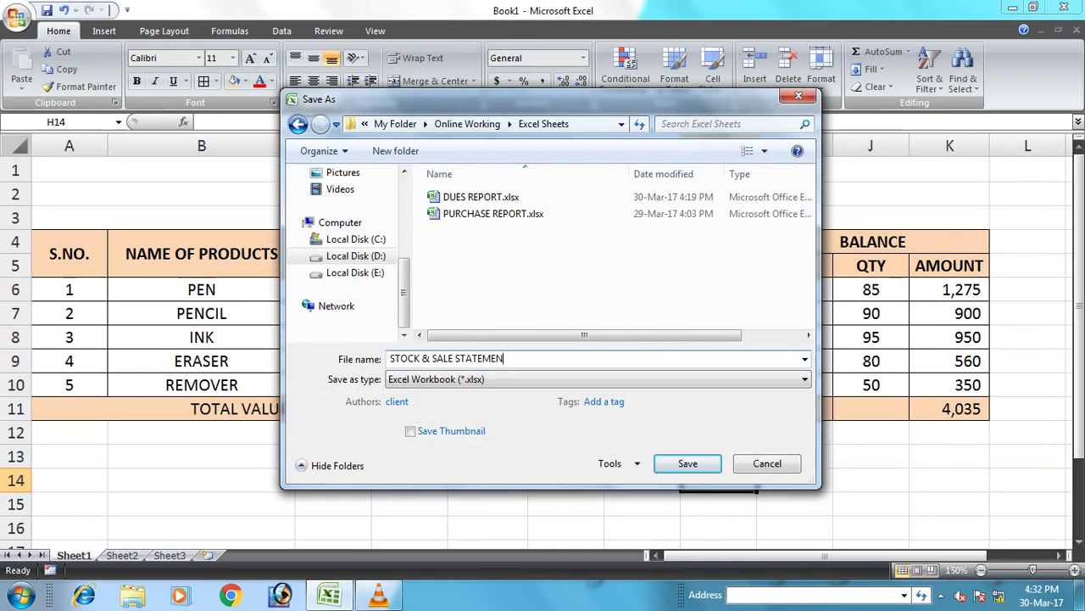
key(Return)
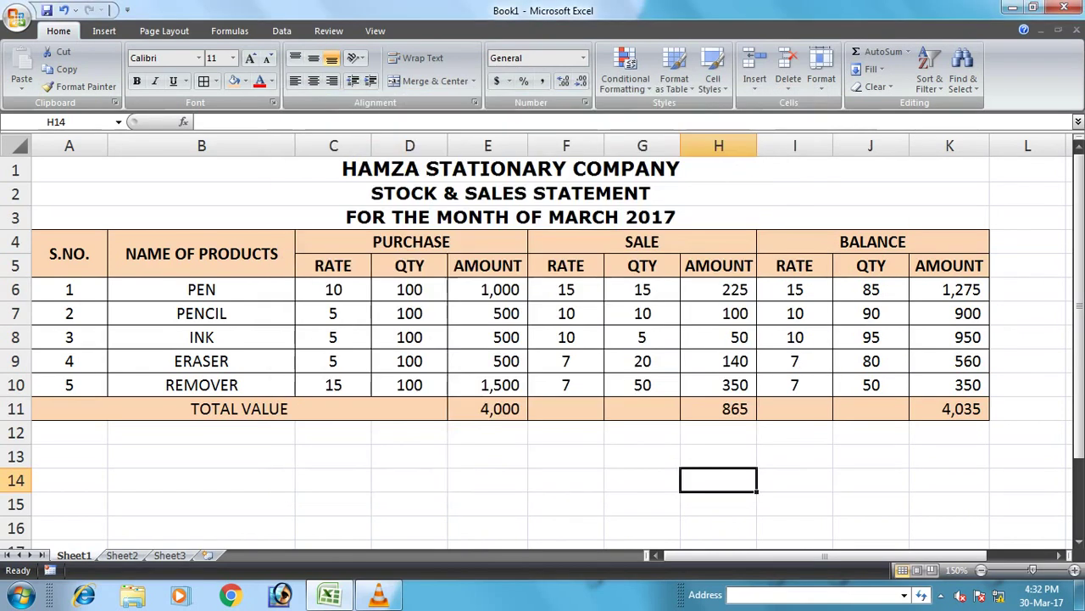
Step: Make the totals row A11:K11 bold
drag(239, 409, 950, 409)
click(136, 81)
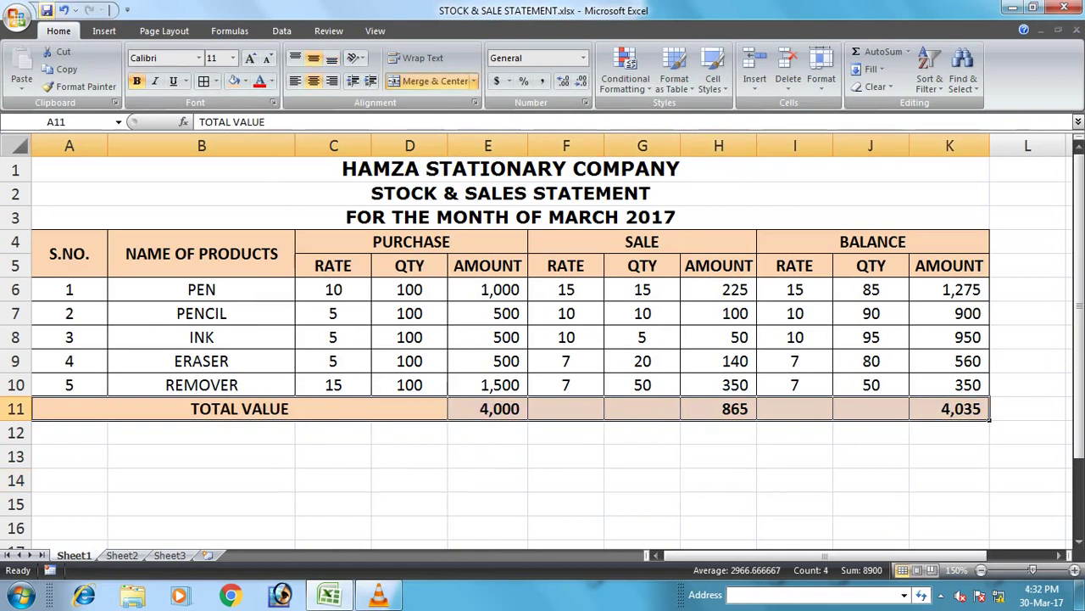
Step: Copy the entire contents of Sheet1 and paste them into Sheet2 starting at its first cell
click(566, 480)
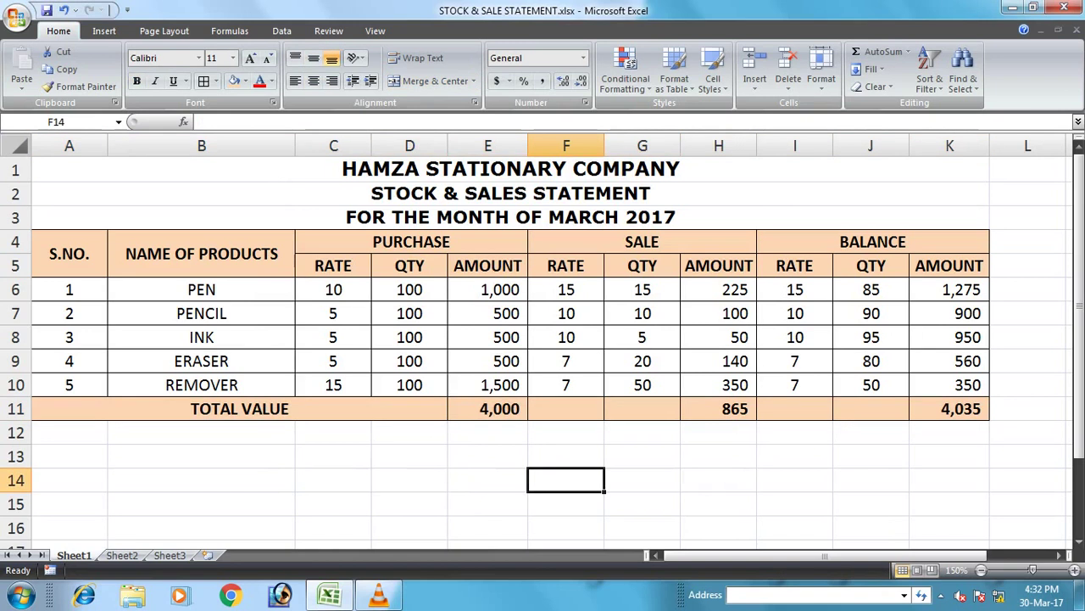
click(642, 290)
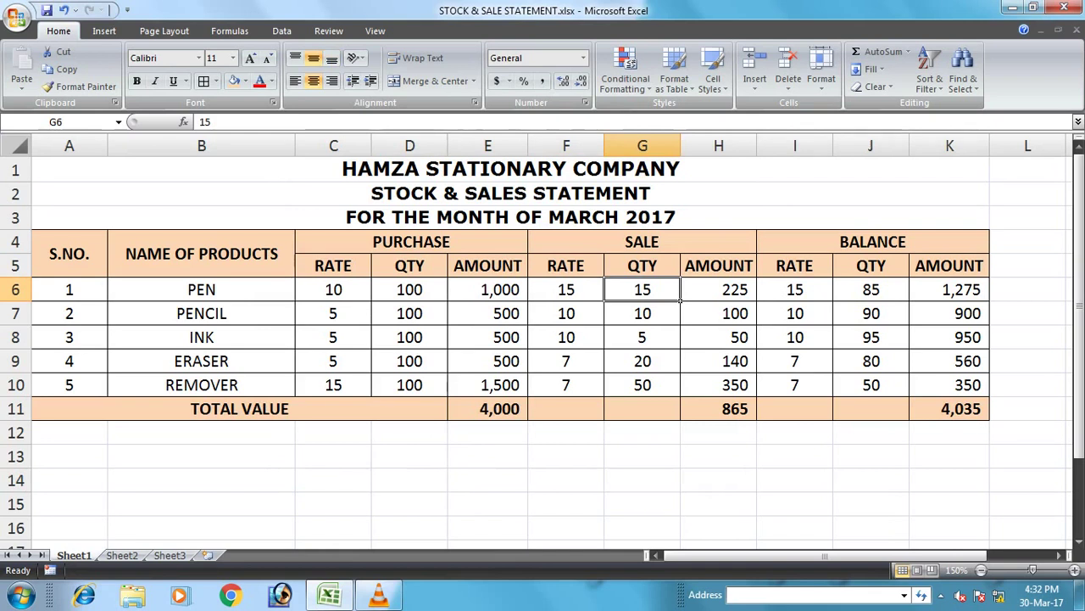
right_click(20, 151)
click(52, 175)
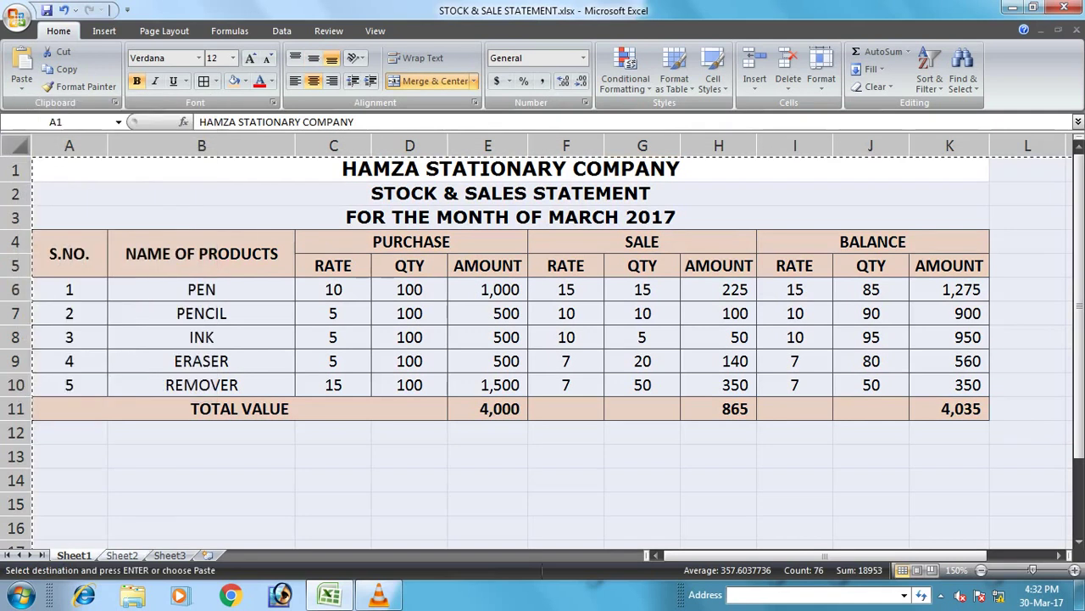
click(122, 555)
click(12, 141)
right_click(11, 140)
click(48, 179)
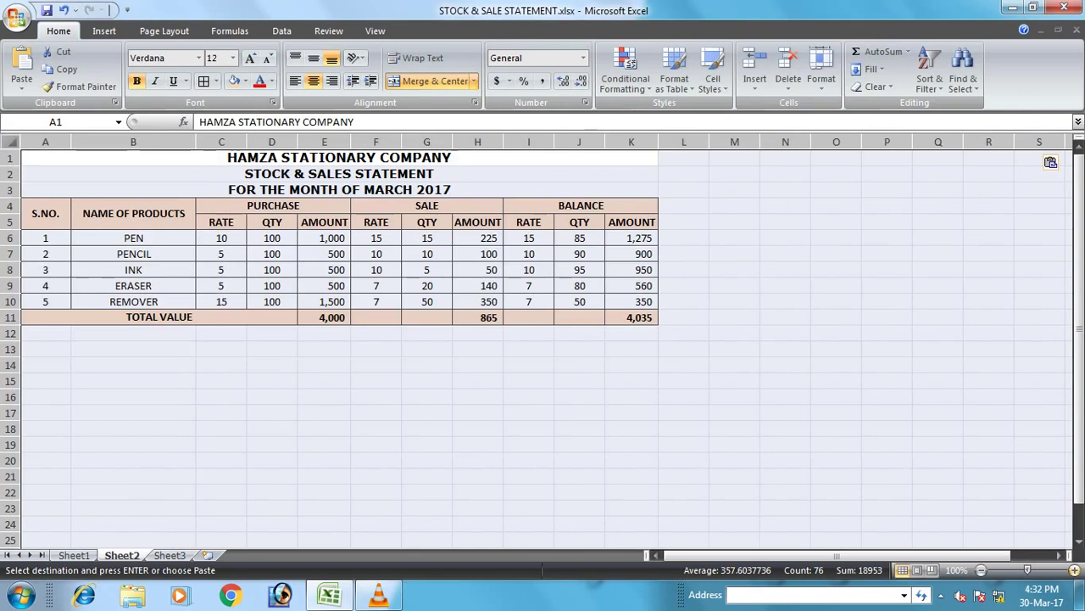
Step: Clear the purchase quantities D6:D10 and the sale quantities G6:G10 on Sheet2
click(1074, 570)
click(1075, 570)
click(1075, 569)
click(1074, 570)
click(1074, 570)
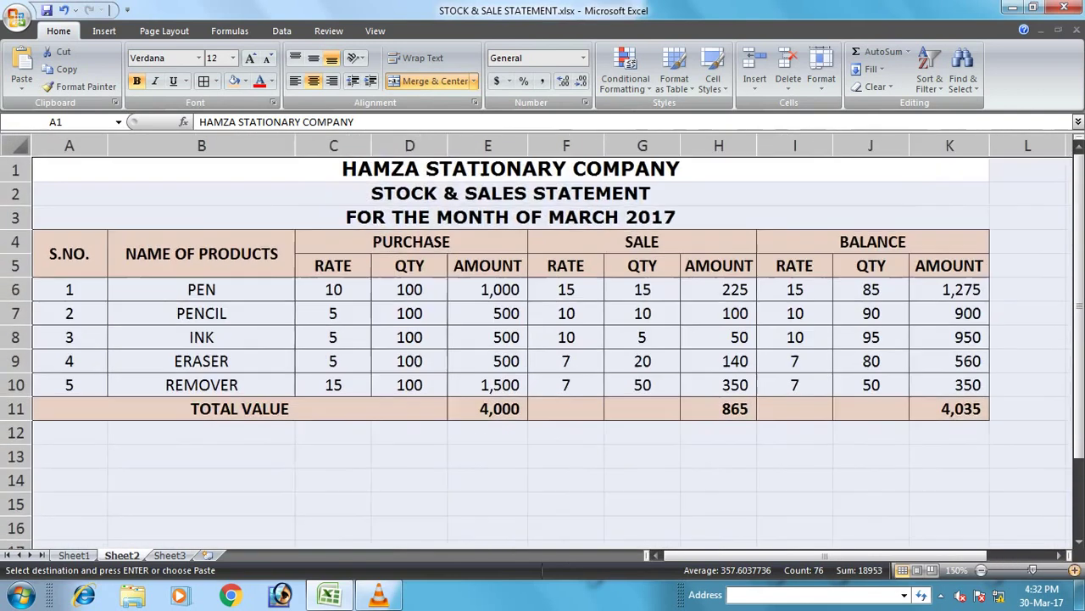
click(642, 480)
drag(410, 289, 409, 384)
key(Delete)
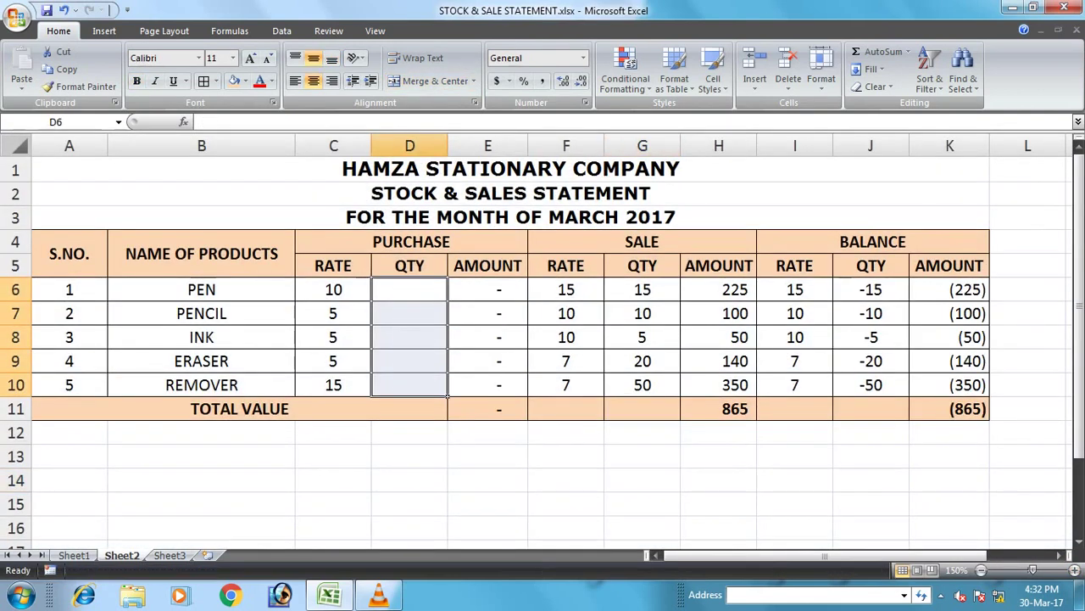
drag(642, 290, 645, 386)
key(Delete)
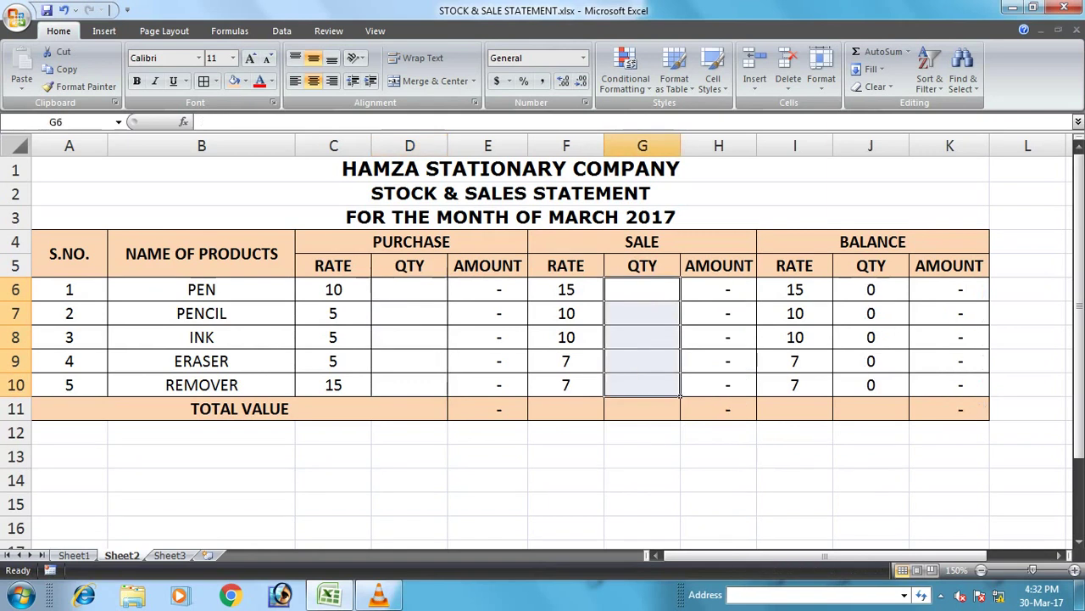
click(642, 456)
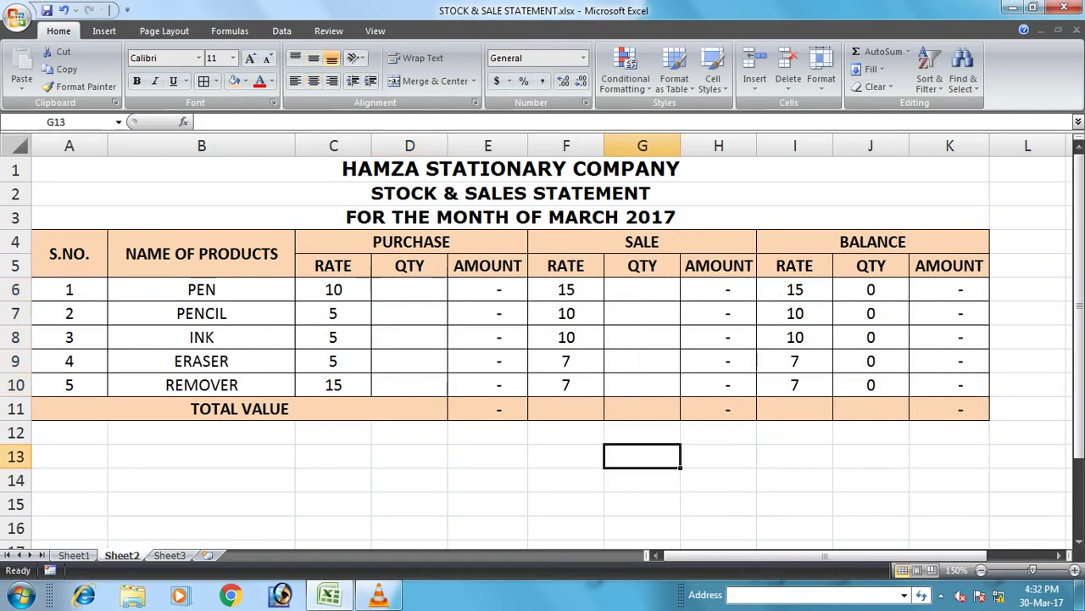
Step: Change the month in the row 3 heading of Sheet2 to APRIL, keeping the year 2017
double_click(549, 217)
drag(550, 217, 619, 217)
text(APRIL)
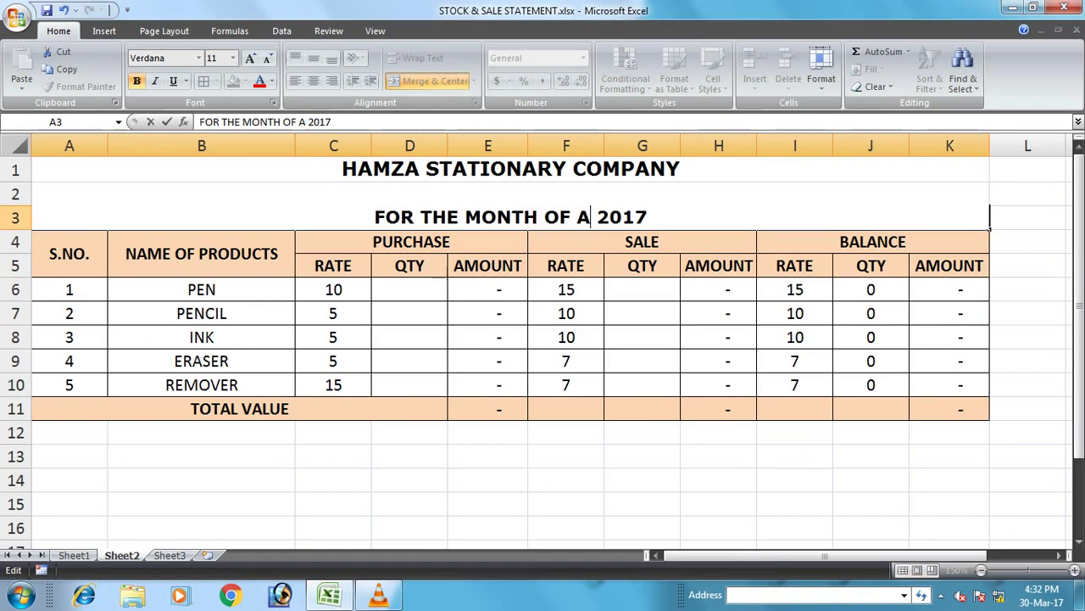
key(Return)
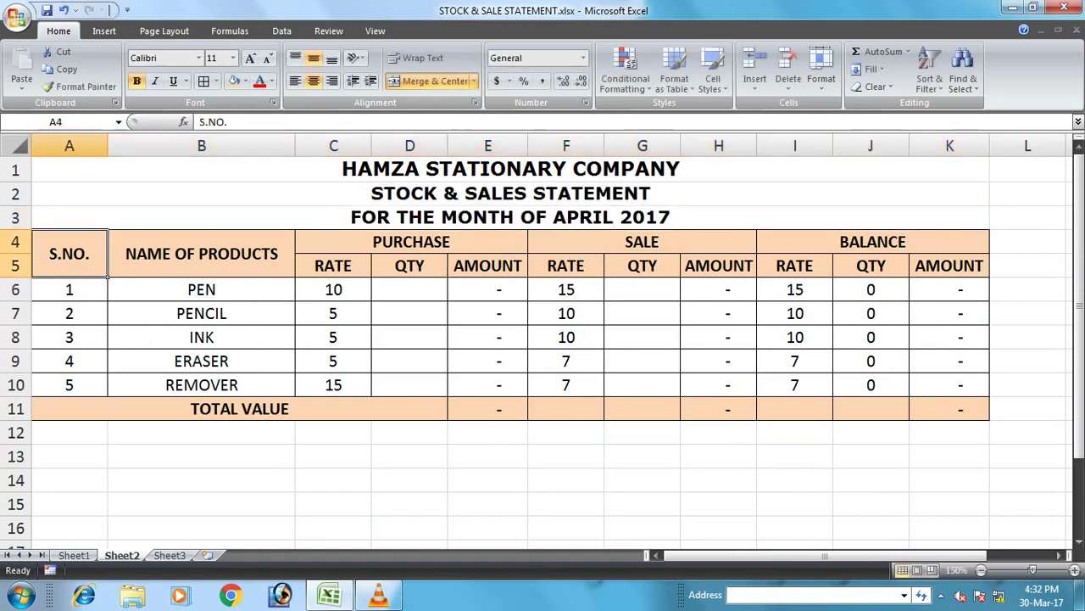
Step: Enter the purchase quantities 200, 200, 300, 50 and 40 in D6:D10 of Sheet2
click(409, 289)
text(00200)
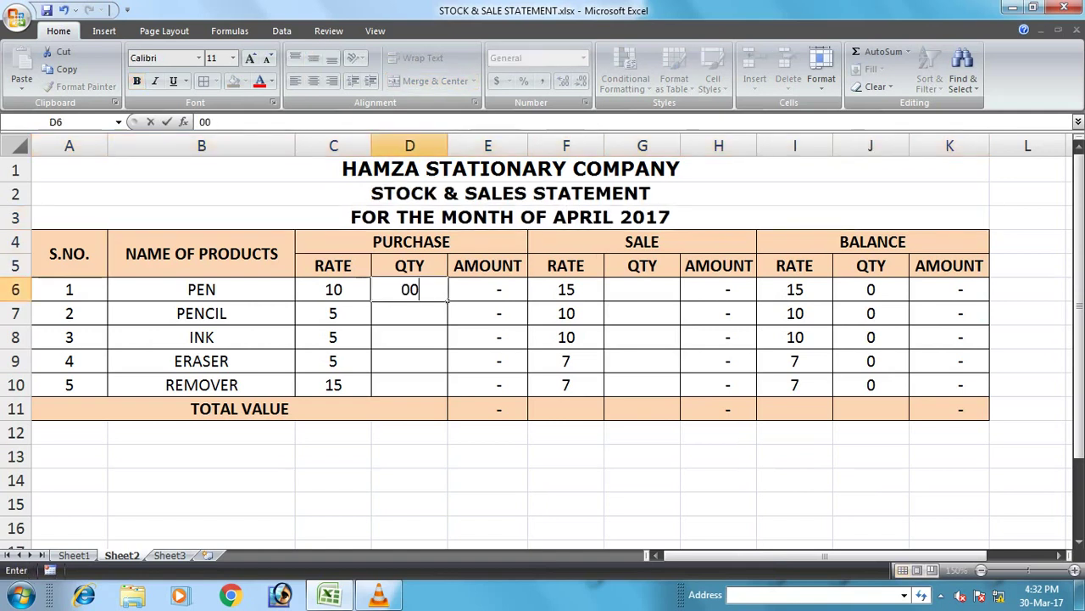
key(Return)
text(200)
key(Return)
text(300)
key(Return)
text(50)
key(Return)
text(40)
key(Return)
Step: Enter the sale quantities 10, 50, 60, 70 and 20 in G6:G10 of Sheet2
key(Up)
key(Up)
key(Up)
key(Up)
key(Up)
key(Right)
key(Right)
key(Right)
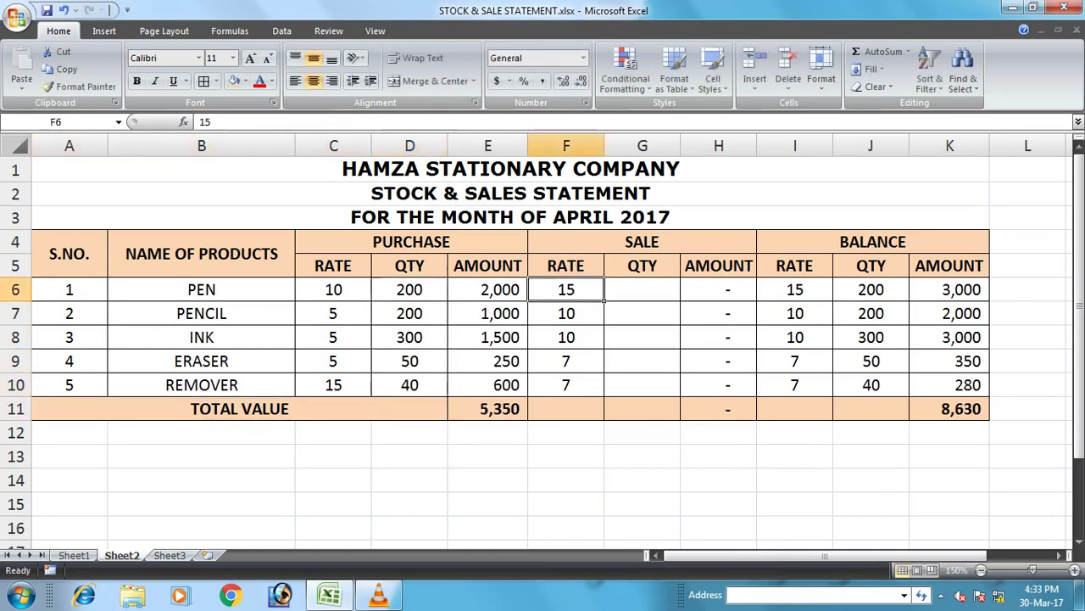
text(10)
key(Return)
text(50)
key(Return)
text(60)
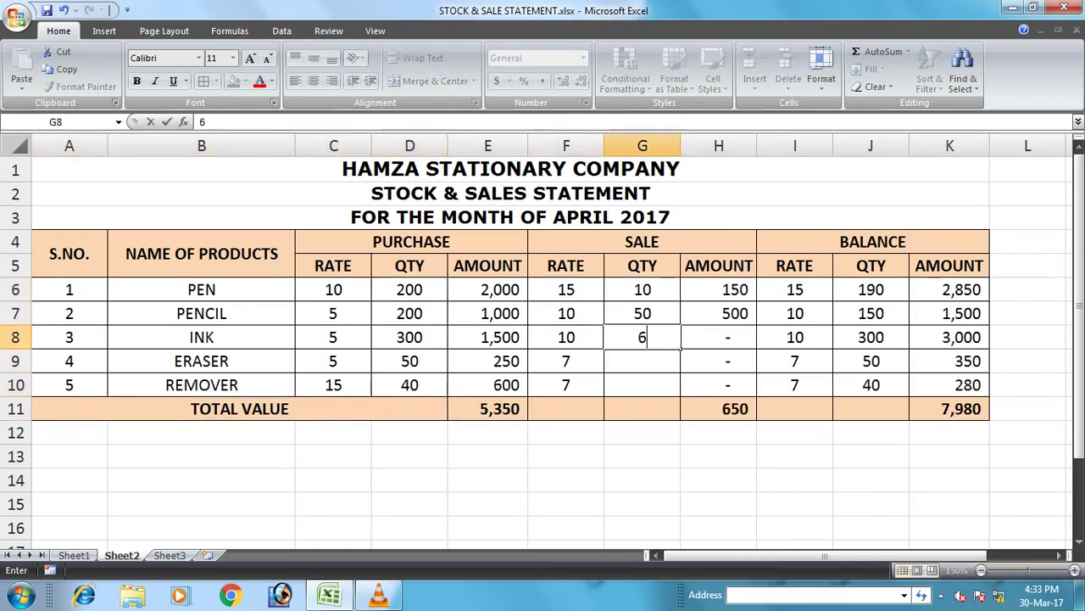
key(Return)
text(70)
key(Return)
text(20)
key(Return)
Step: Set the ERASER purchase quantity in D9 to 150 and select its balance quantity in J9
key(Up)
key(Up)
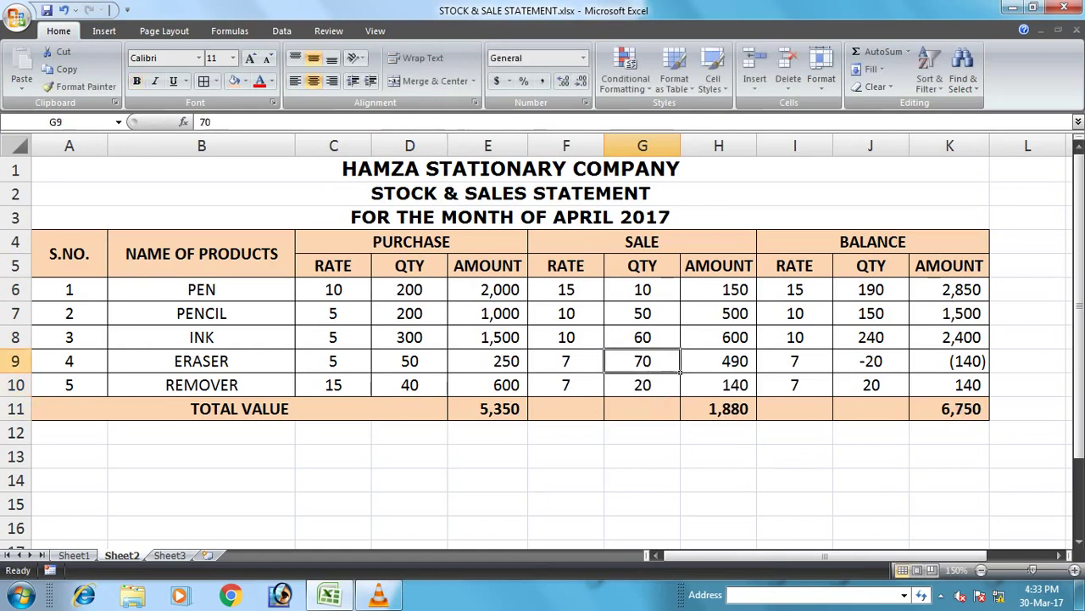
key(Left)
key(Left)
key(Left)
key(Left)
key(Right)
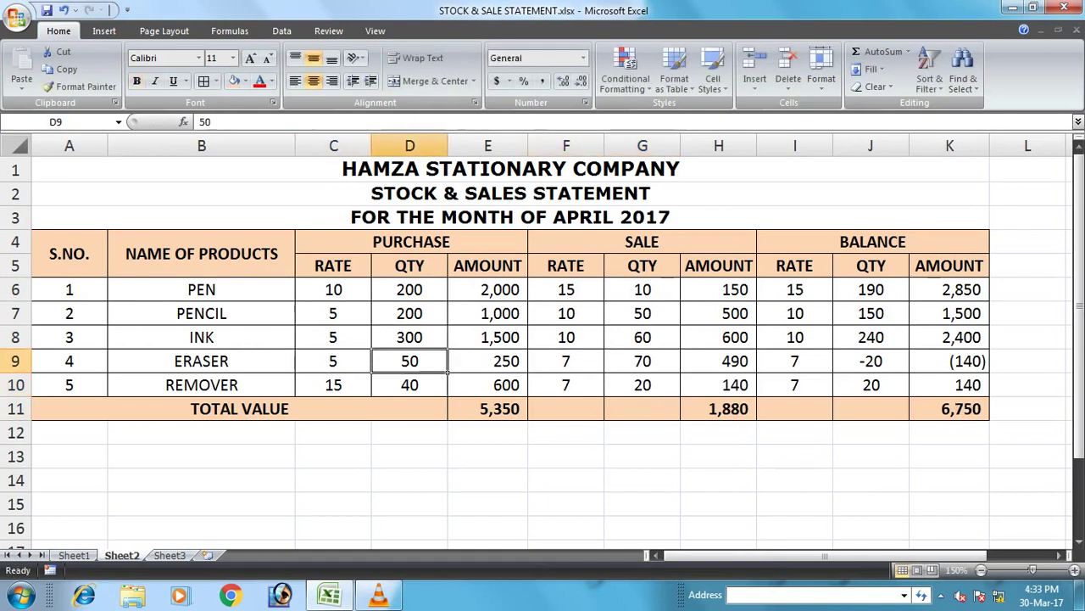
text(150)
key(Return)
key(Up)
key(Right)
key(Right)
key(Right)
key(Right)
key(Right)
key(Right)
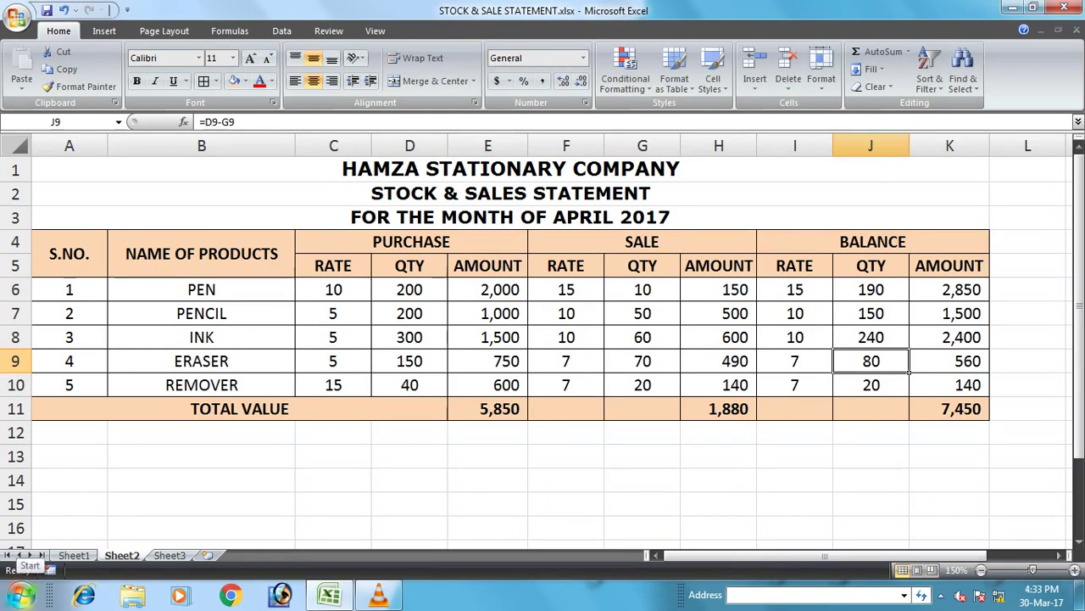
Step: Switch to Windows Explorer and open Last Page copy.jpg from My Folder, Online Working, Page on Local Disk (D:)
click(21, 595)
click(246, 362)
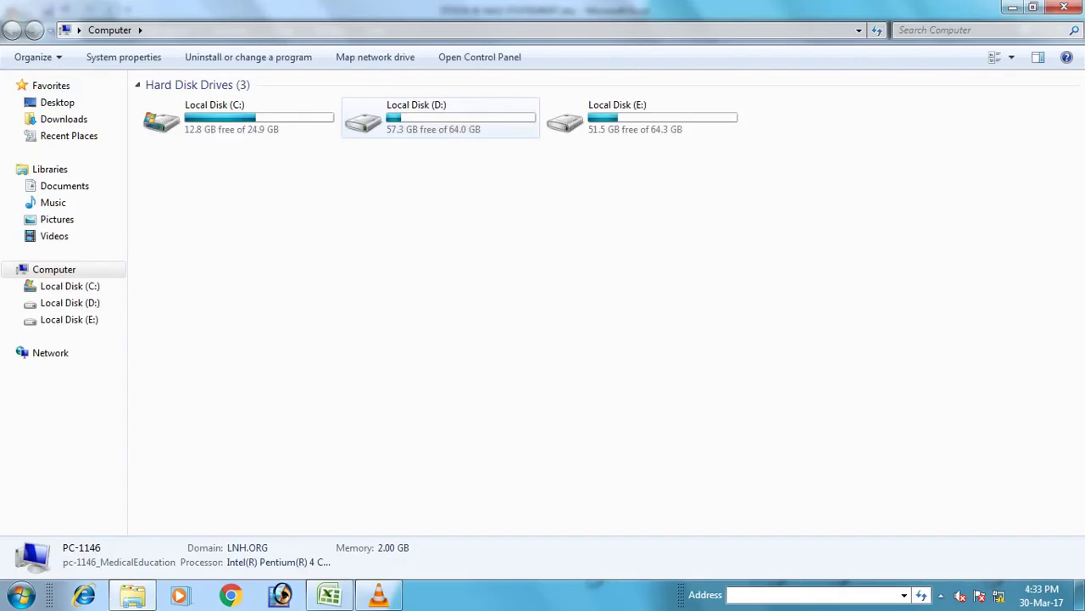
double_click(441, 118)
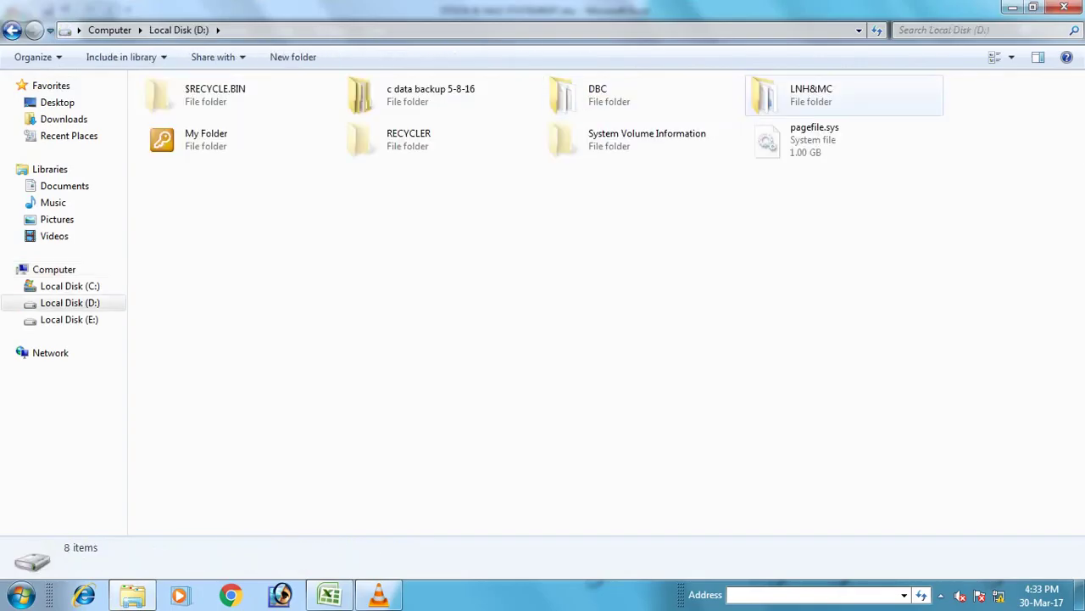
click(239, 140)
double_click(238, 140)
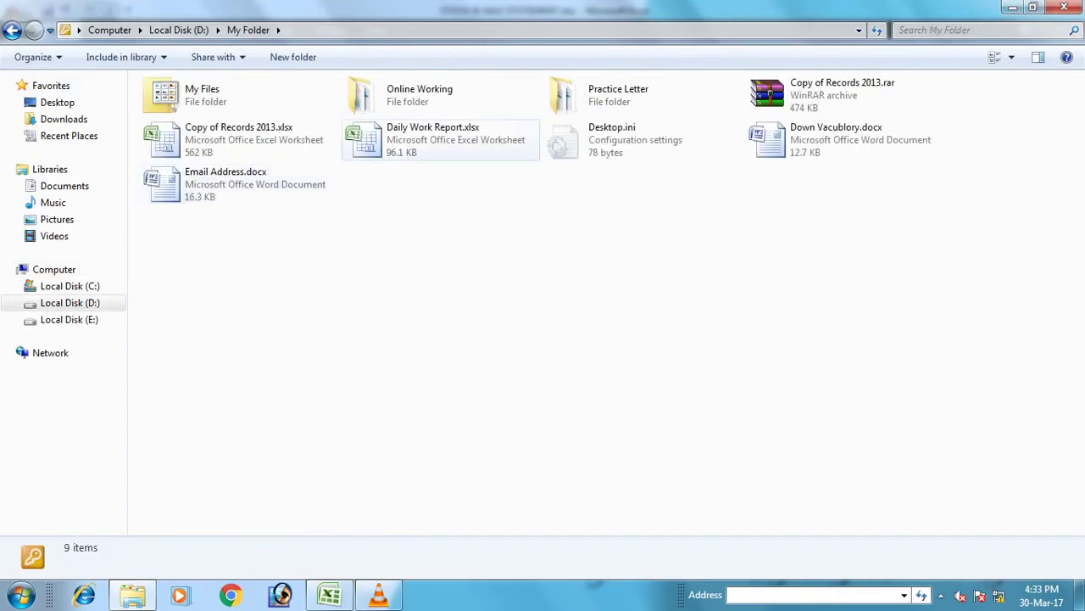
double_click(202, 95)
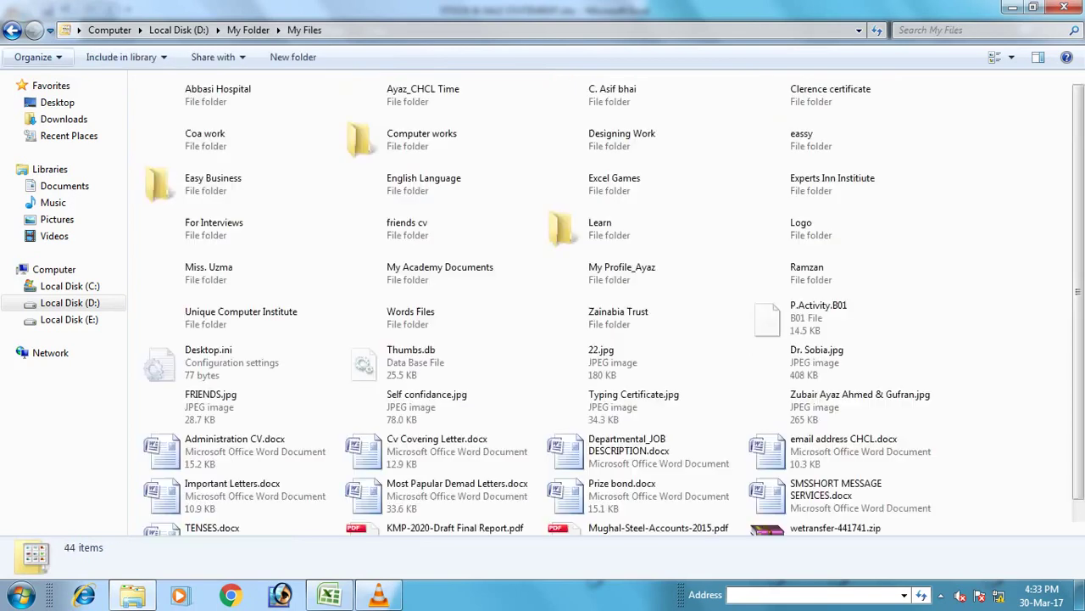
key(BackSpace)
double_click(424, 100)
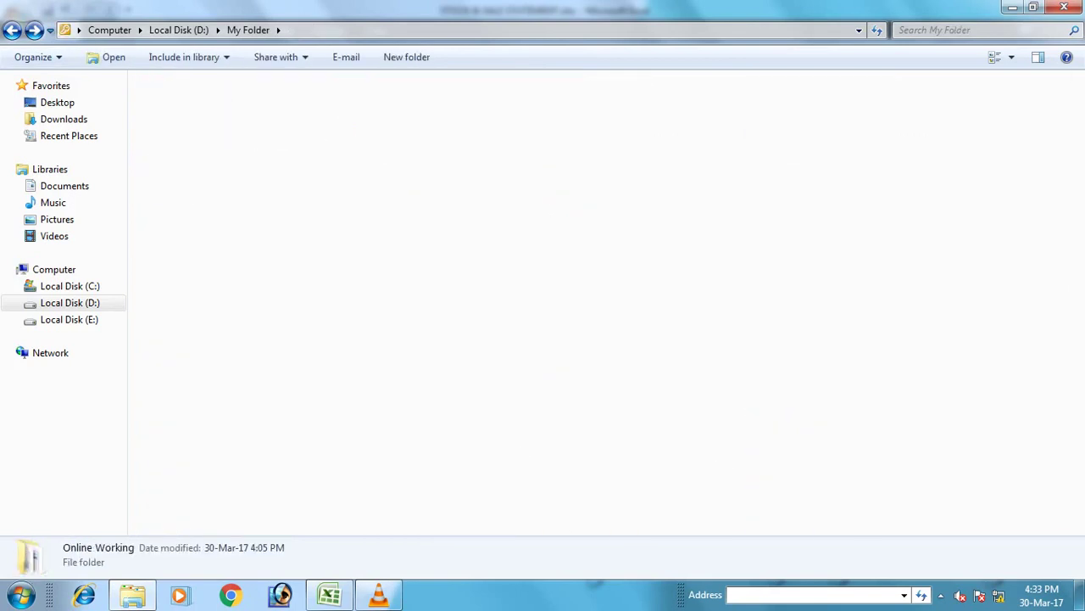
double_click(180, 136)
click(267, 112)
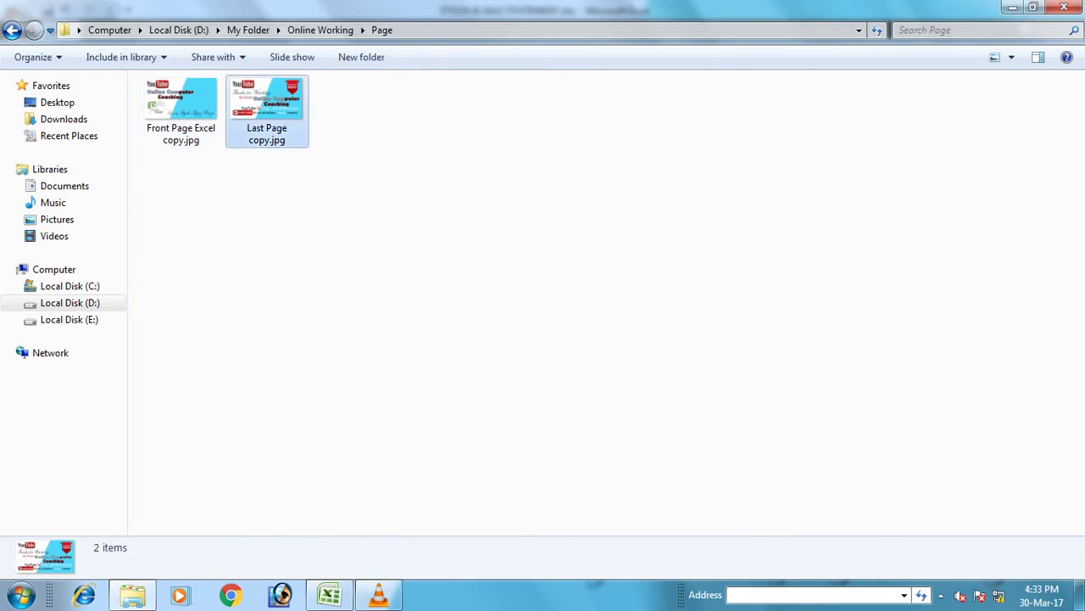
double_click(267, 112)
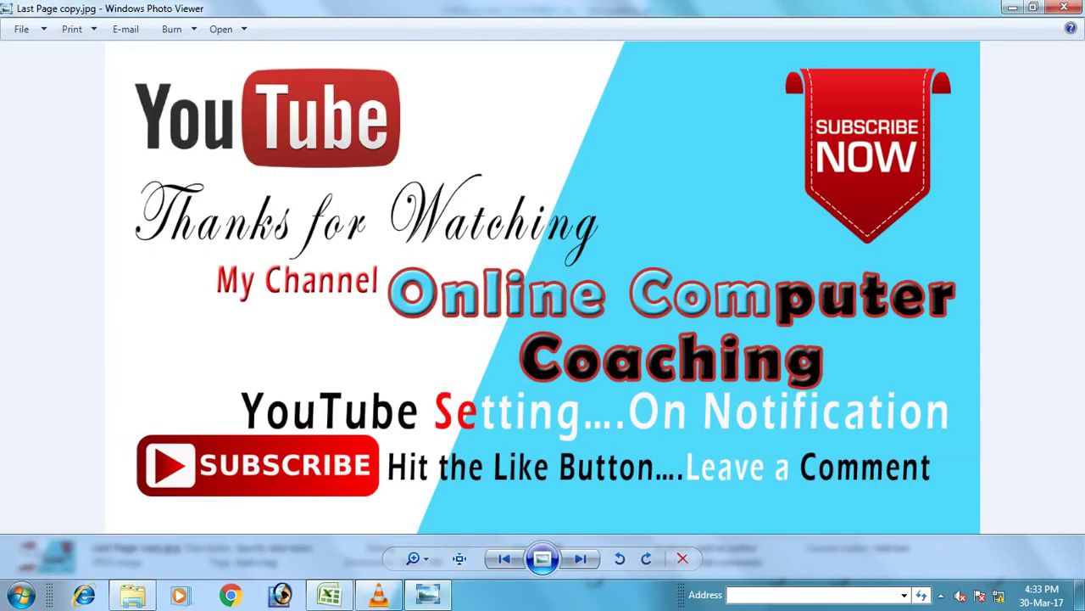